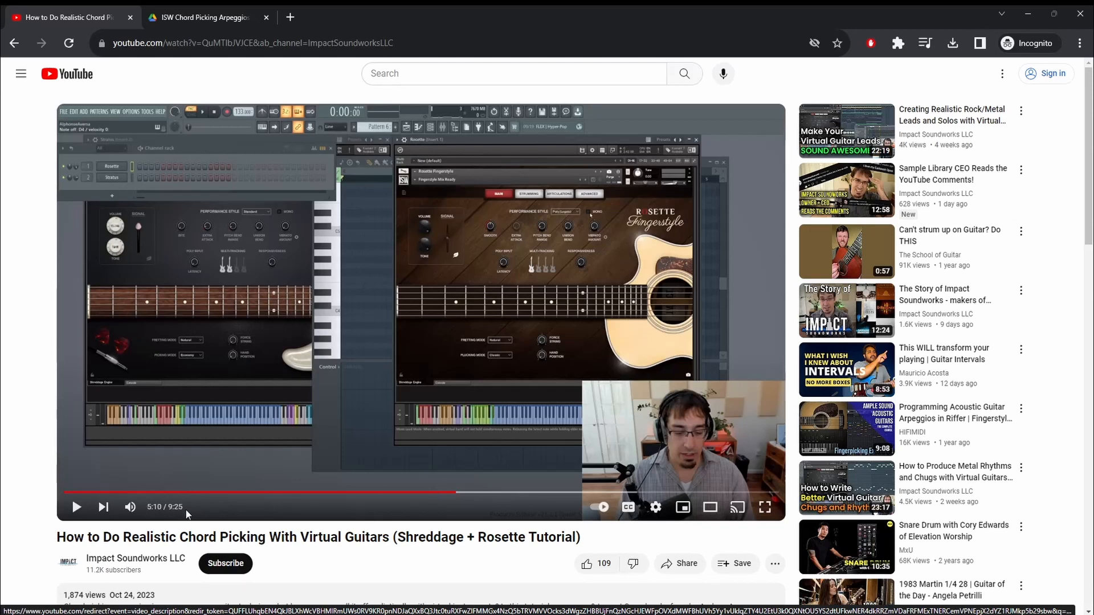
# - Watch part of the chord-picking tutorial video and view the contents of the ISW Chord Picking Arpeggios MIDIs.zip file
pyautogui.click(80, 509)
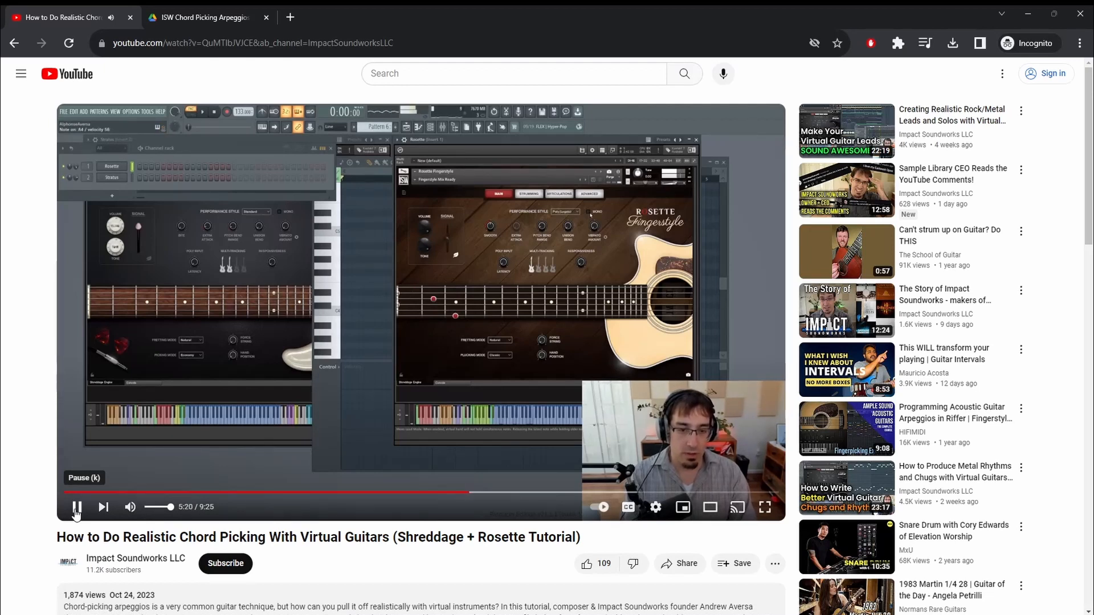
pyautogui.click(75, 515)
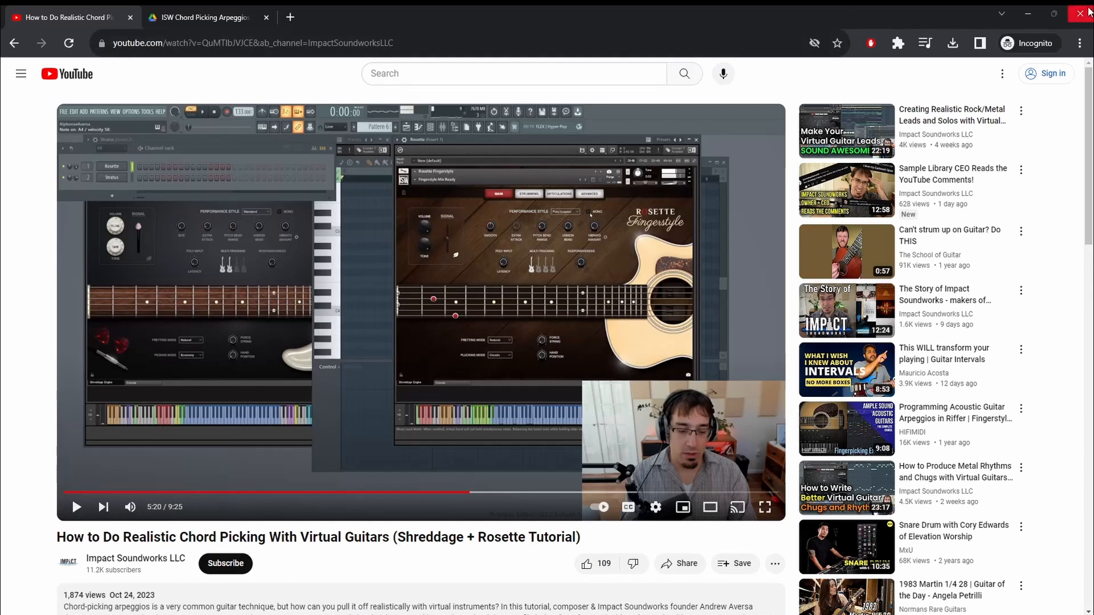
pyautogui.click(175, 19)
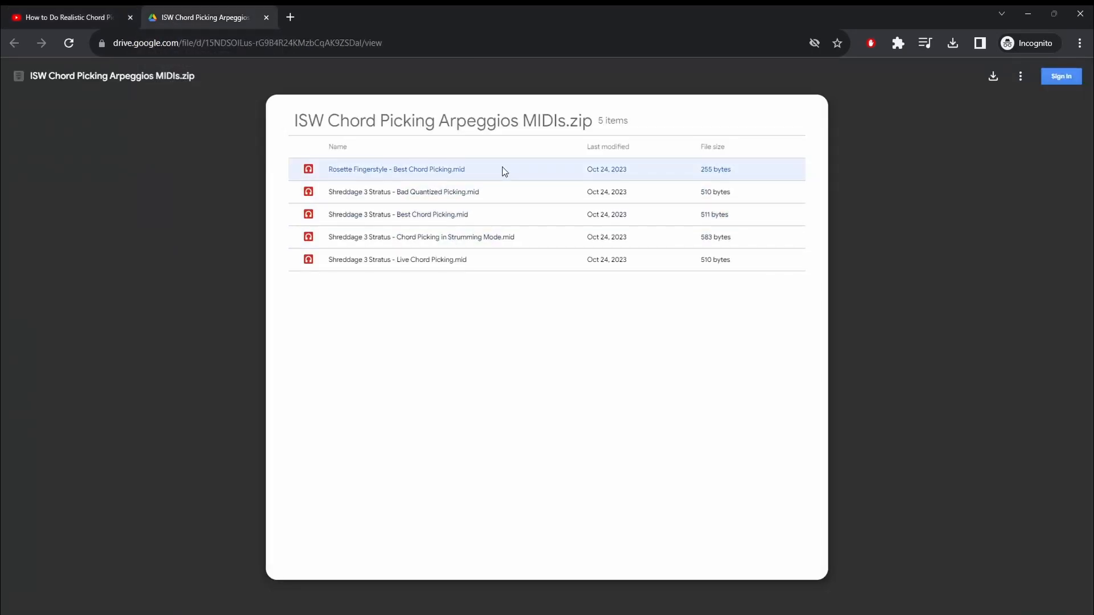
pyautogui.click(1026, 14)
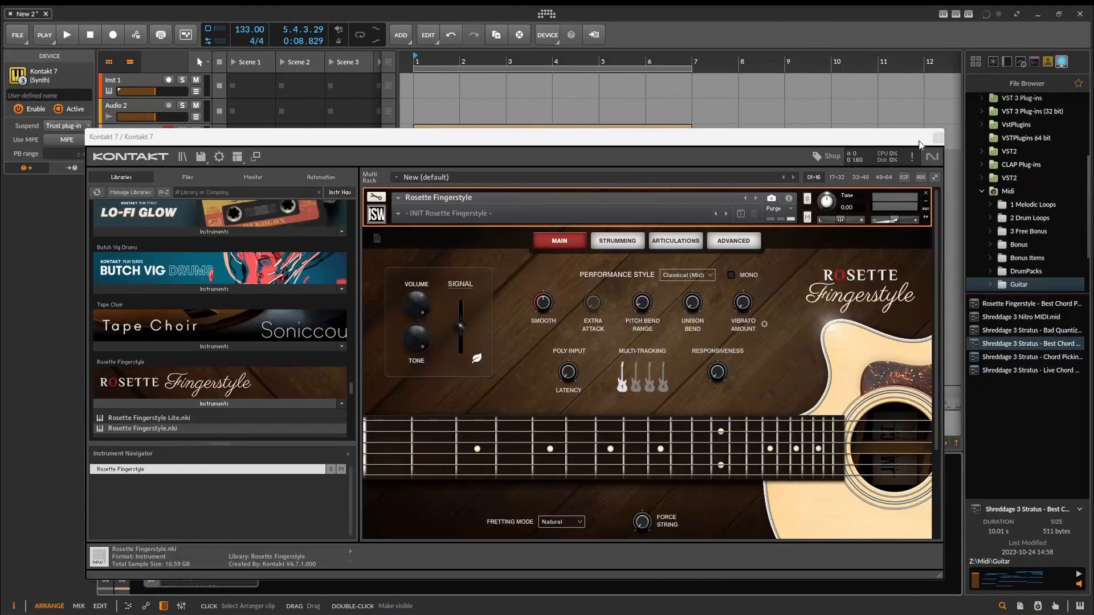
# - Close the Kontakt 7 window and open the Stratus clip's notes in an enlarged note editor
pyautogui.click(937, 137)
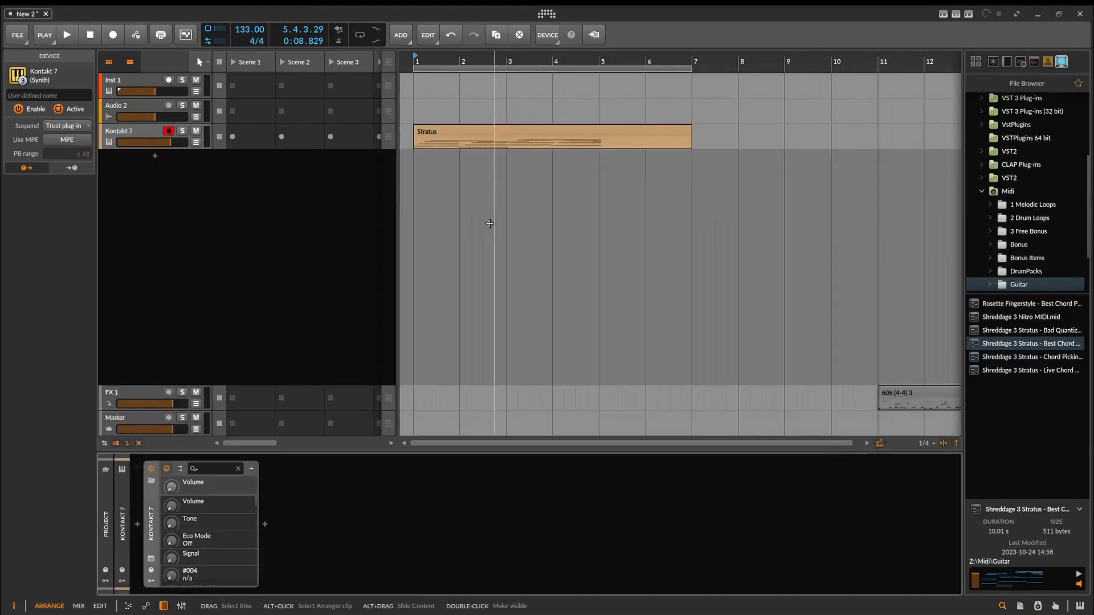
pyautogui.doubleClick(472, 139)
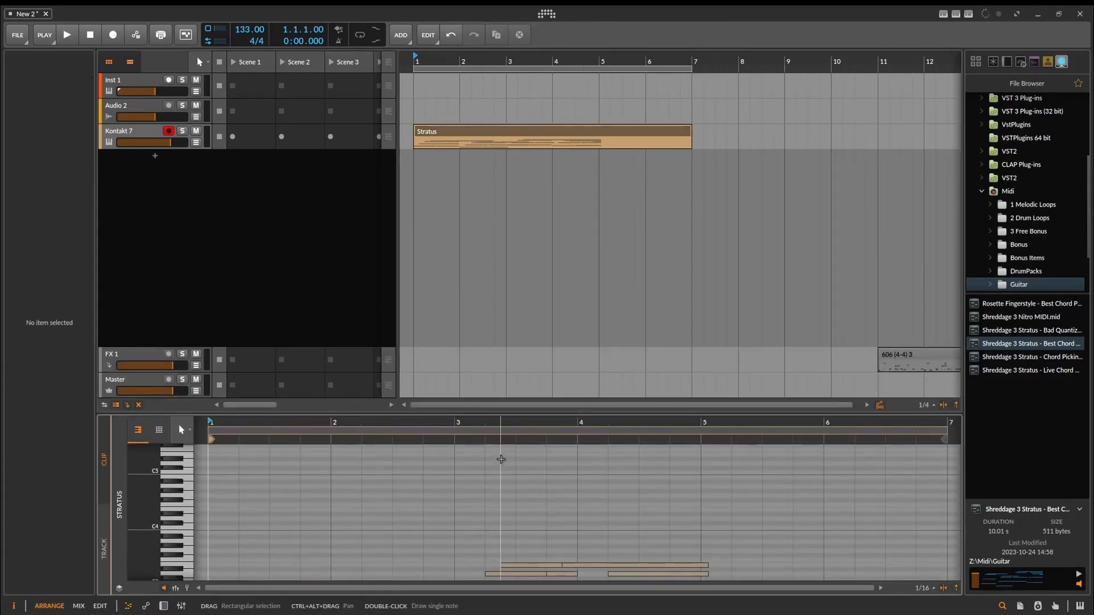
pyautogui.scroll(-3, 501, 459)
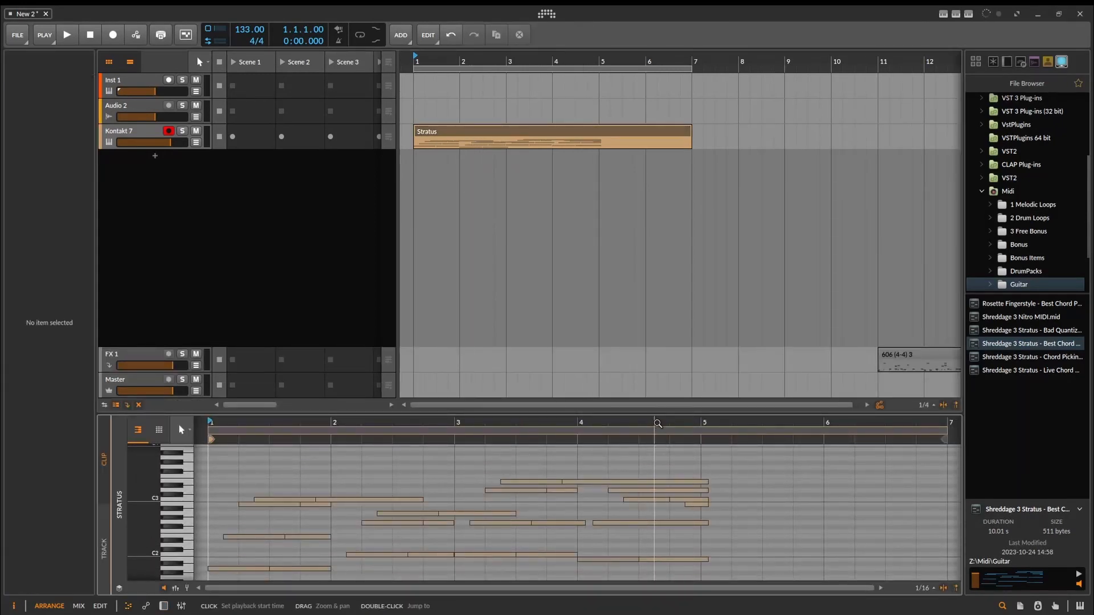
pyautogui.moveTo(654, 412); pyautogui.dragTo(647, 317)
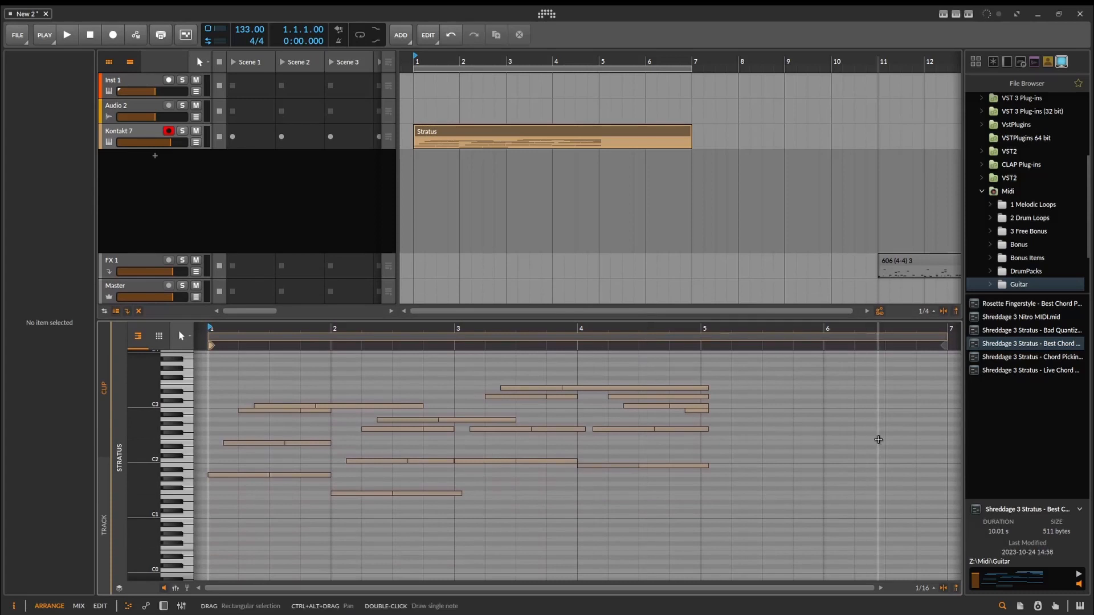
pyautogui.scroll(-3, 873, 483)
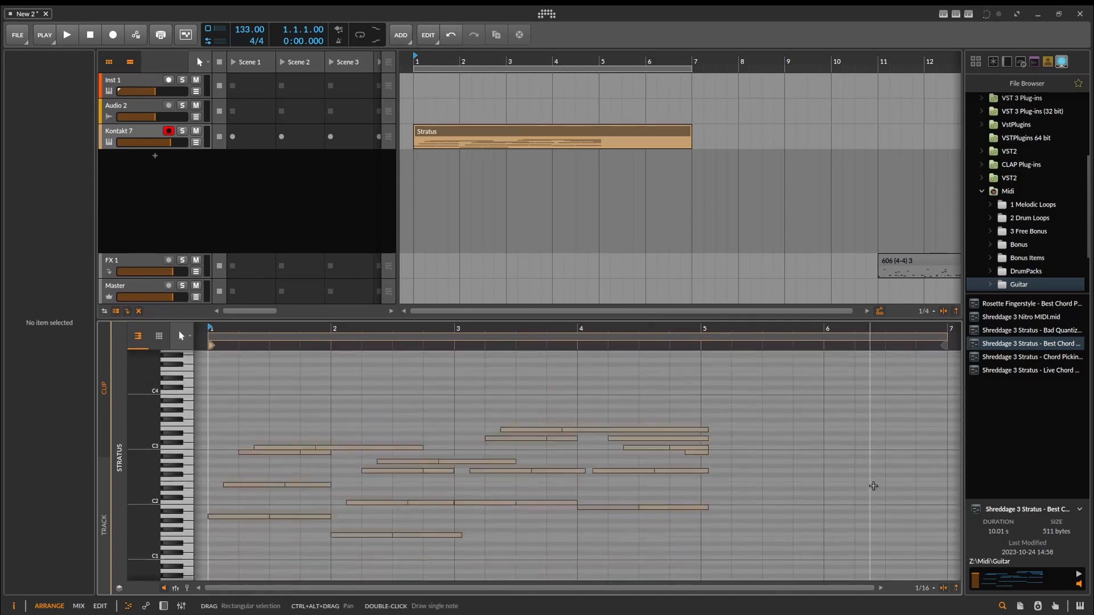
# - Audition the Rosette Fingerstyle and Shreddage 3 Stratus bad quantized, best chord and chord picking MIDI files in the Guitar folder
pyautogui.click(1032, 305)
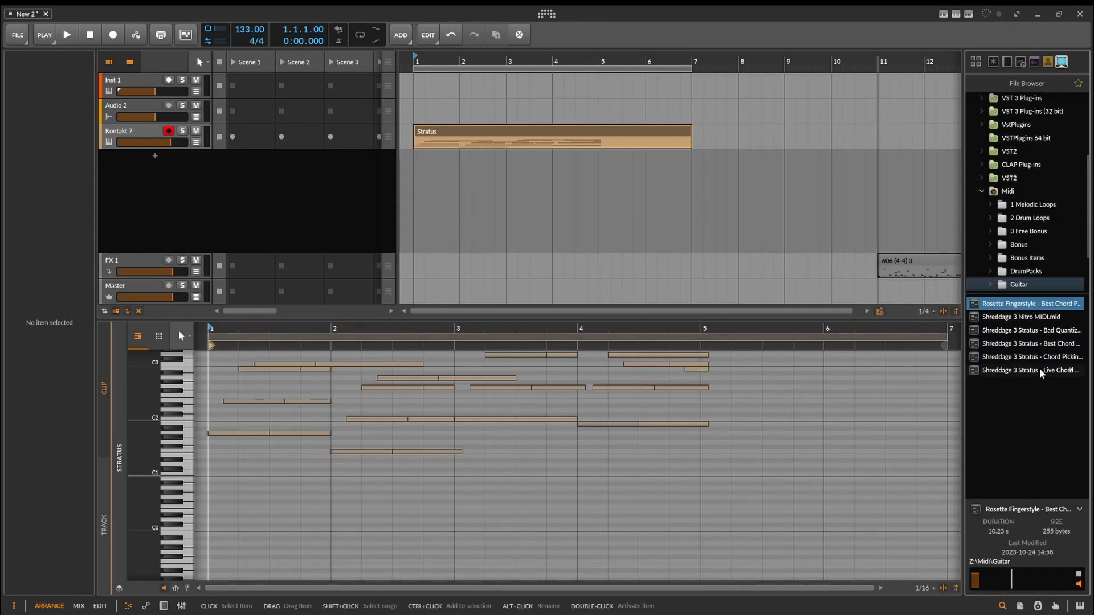
pyautogui.click(1041, 334)
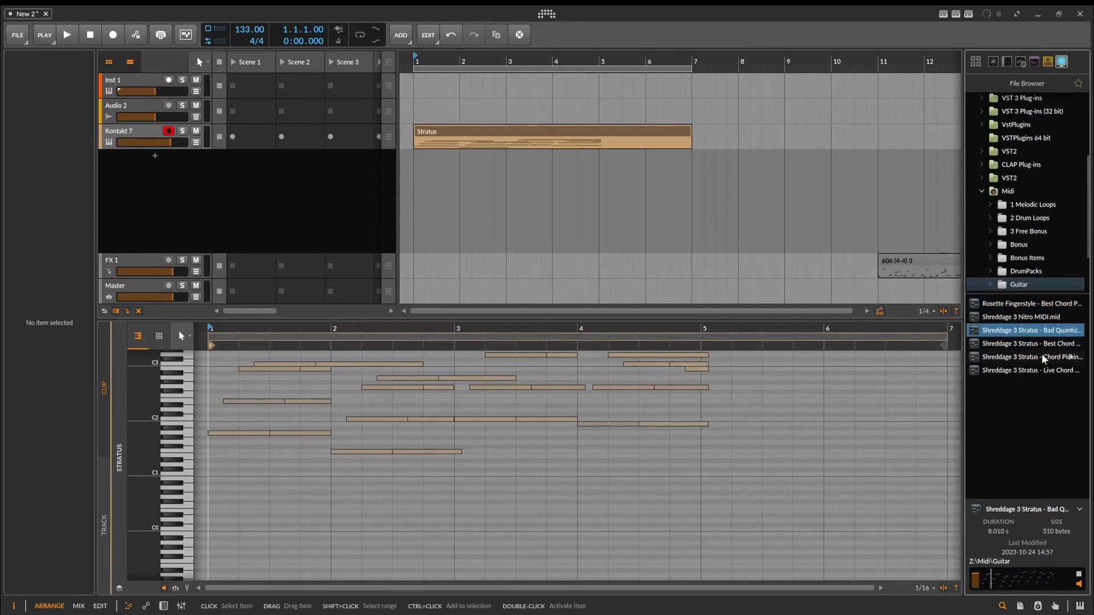
pyautogui.click(1042, 346)
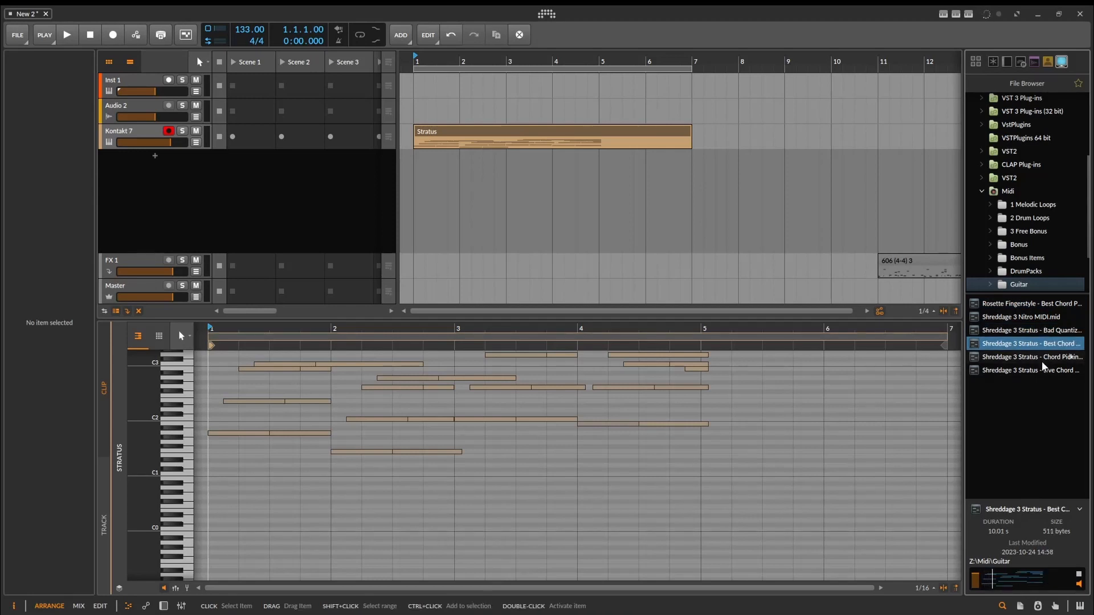
pyautogui.click(1043, 358)
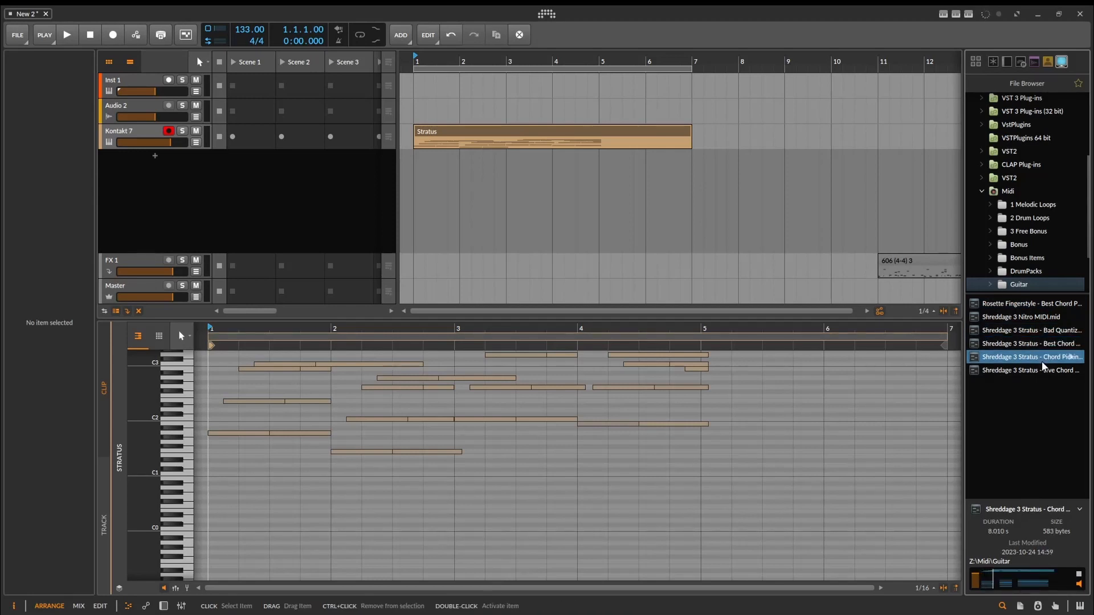
# - Place Shreddage 3 Stratus - Chord Picking in Strumming Mode.mid at bar 7 of the Kontakt 7 track without tempo automation, and extend the loop to bar 12
pyautogui.moveTo(1042, 367)
pyautogui.mouseDown()
pyautogui.moveTo(700, 203)
pyautogui.moveTo(701, 144)
pyautogui.mouseUp()
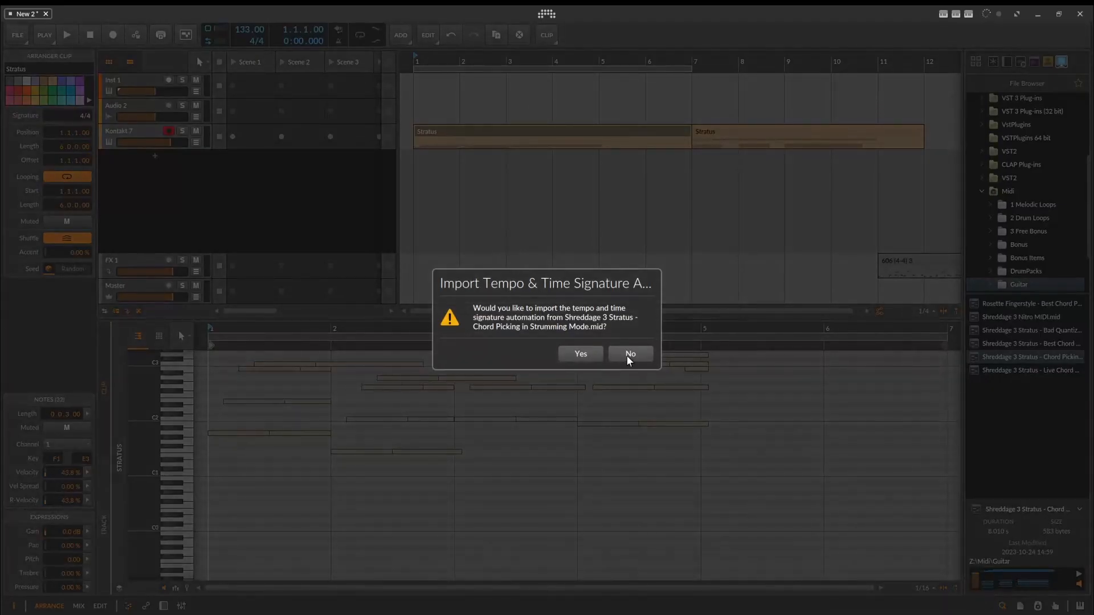
pyautogui.click(628, 354)
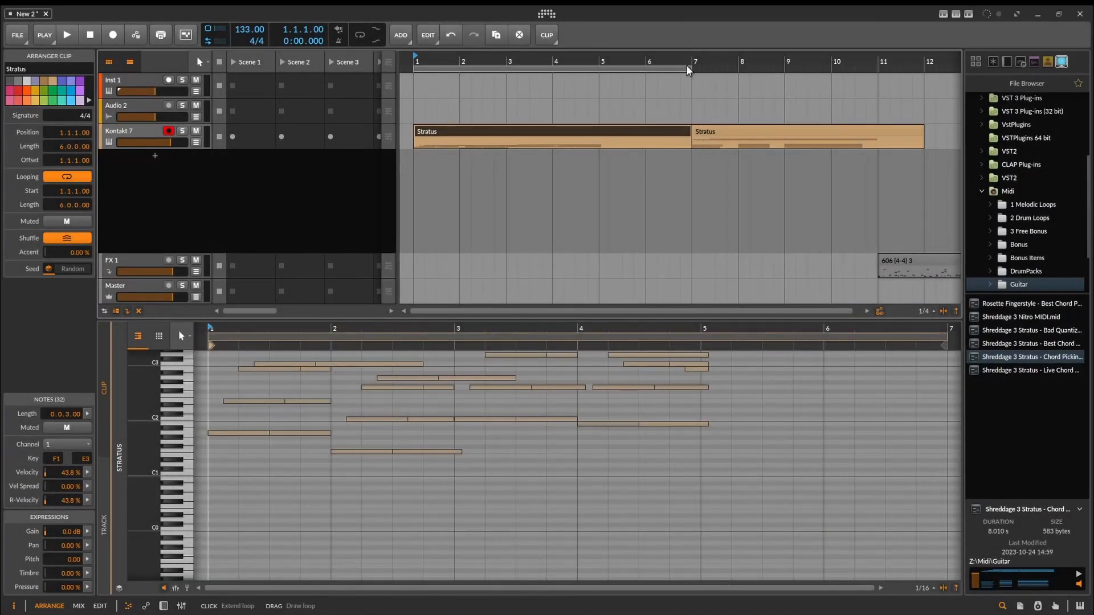
pyautogui.moveTo(687, 69); pyautogui.dragTo(923, 80)
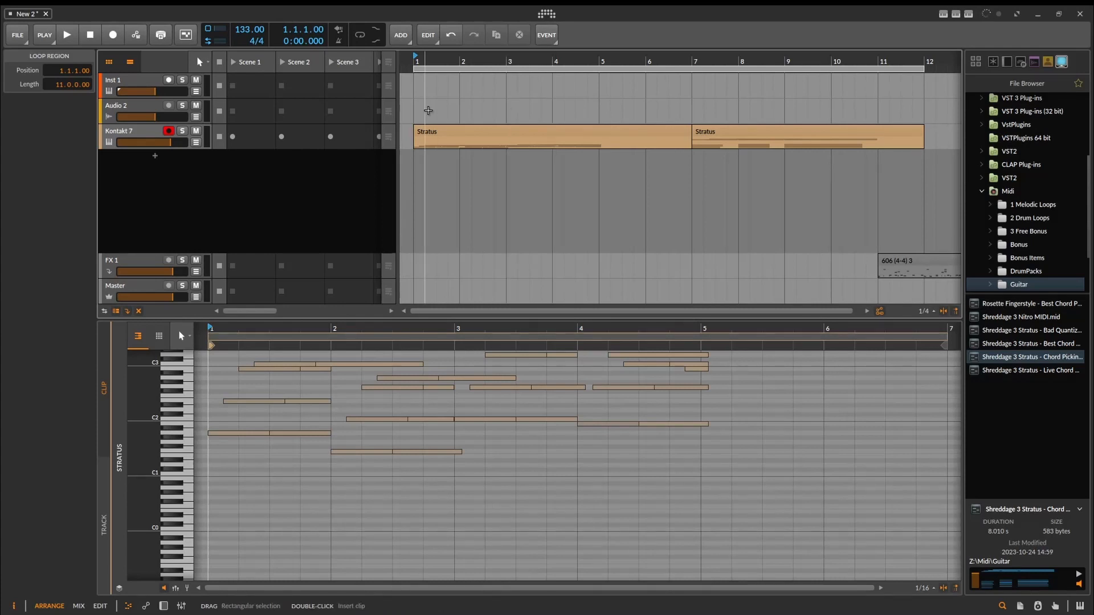
# - Play both Stratus clips, replay the second one from bar 7, and stop playback
pyautogui.click(68, 36)
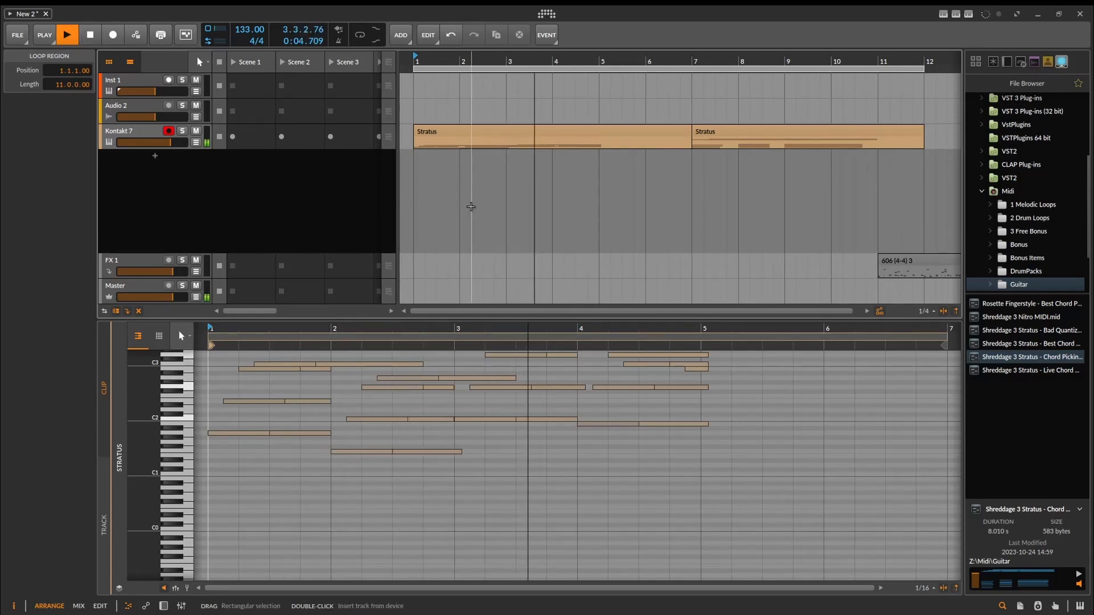
pyautogui.scroll(3, 616, 415)
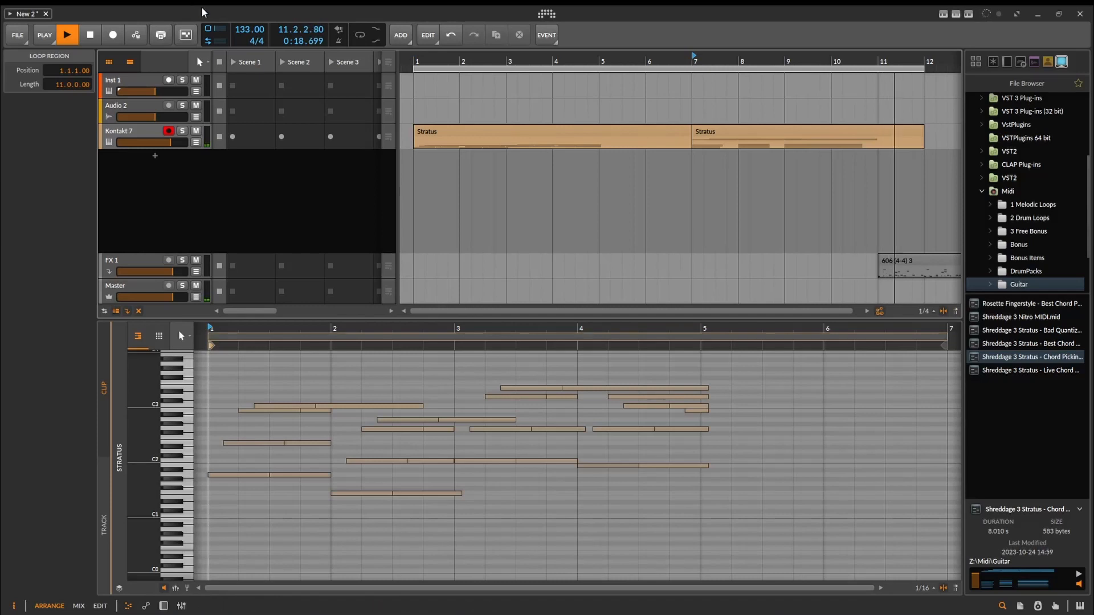
pyautogui.click(66, 36)
pyautogui.click(67, 36)
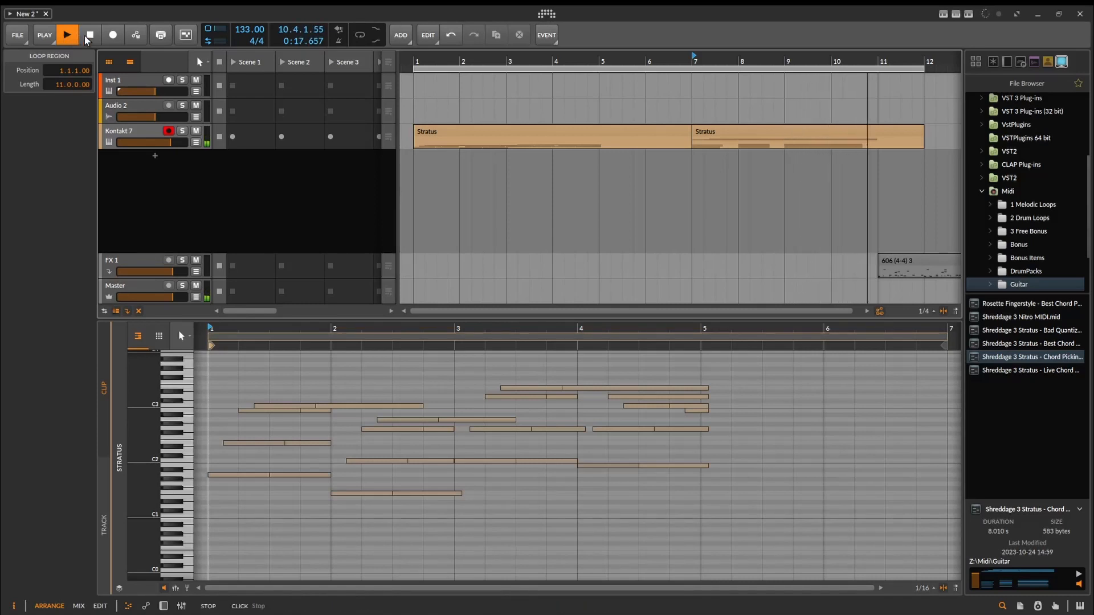
pyautogui.click(88, 36)
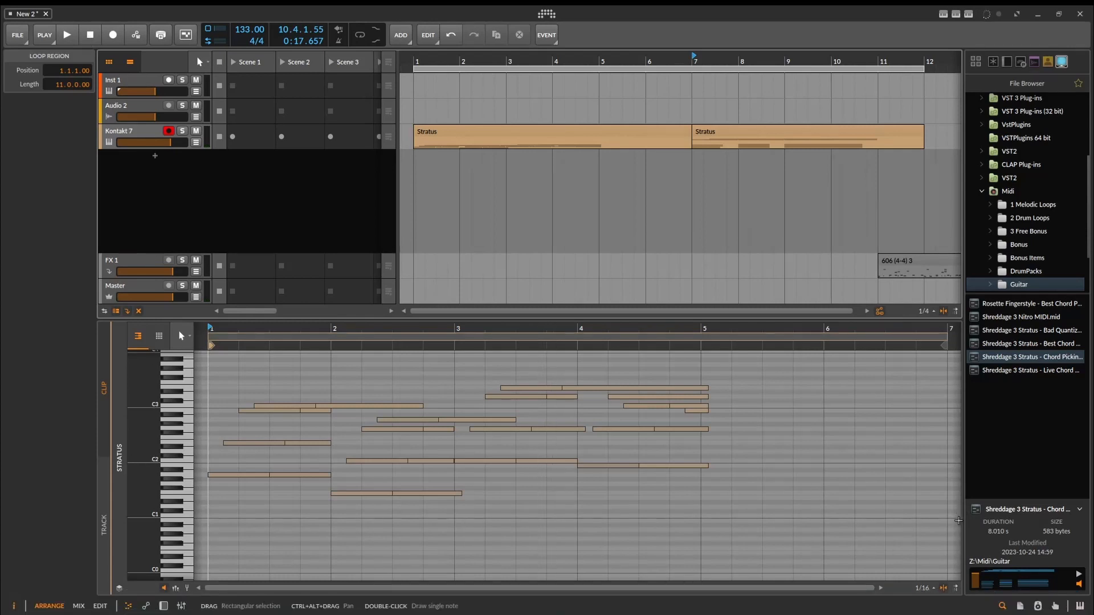
# - Show the onscreen keyboard and set its layout to stacked rows of piano keys, one octave apart
pyautogui.click(1079, 605)
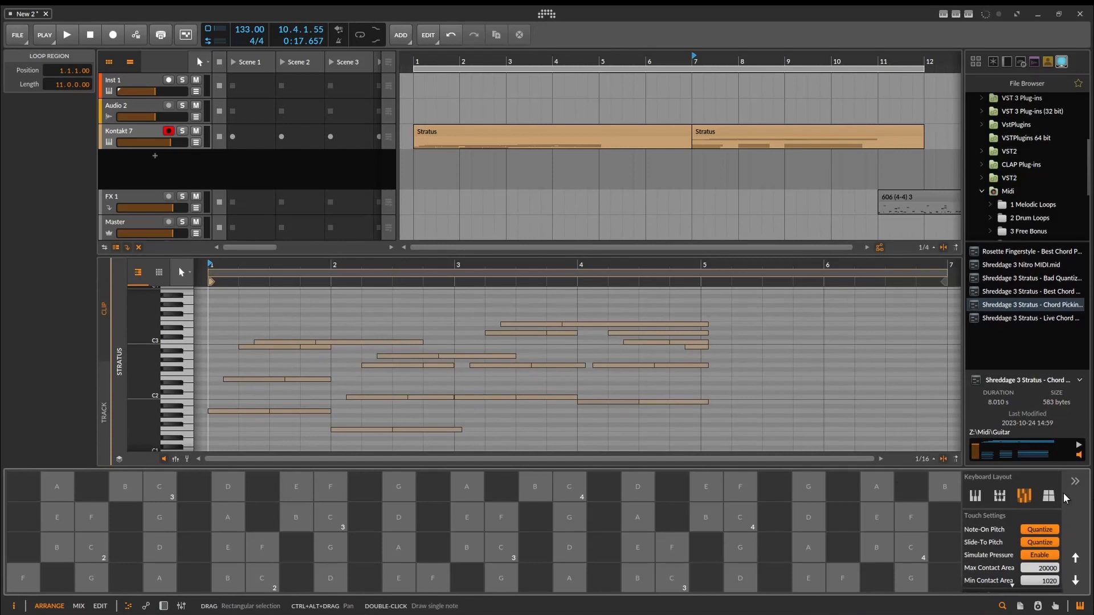
pyautogui.click(975, 495)
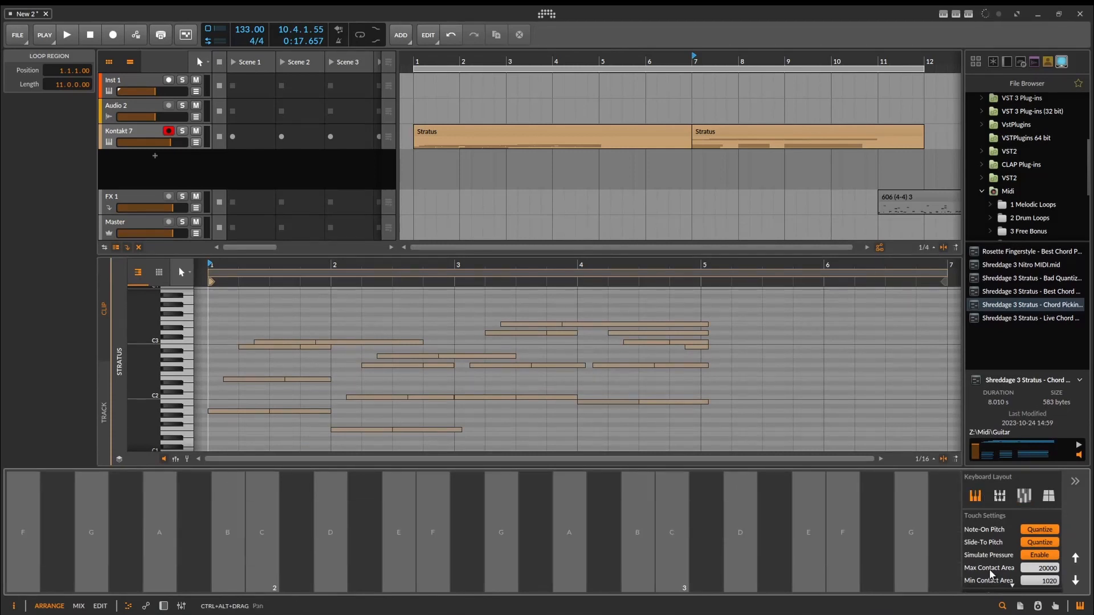
pyautogui.click(999, 495)
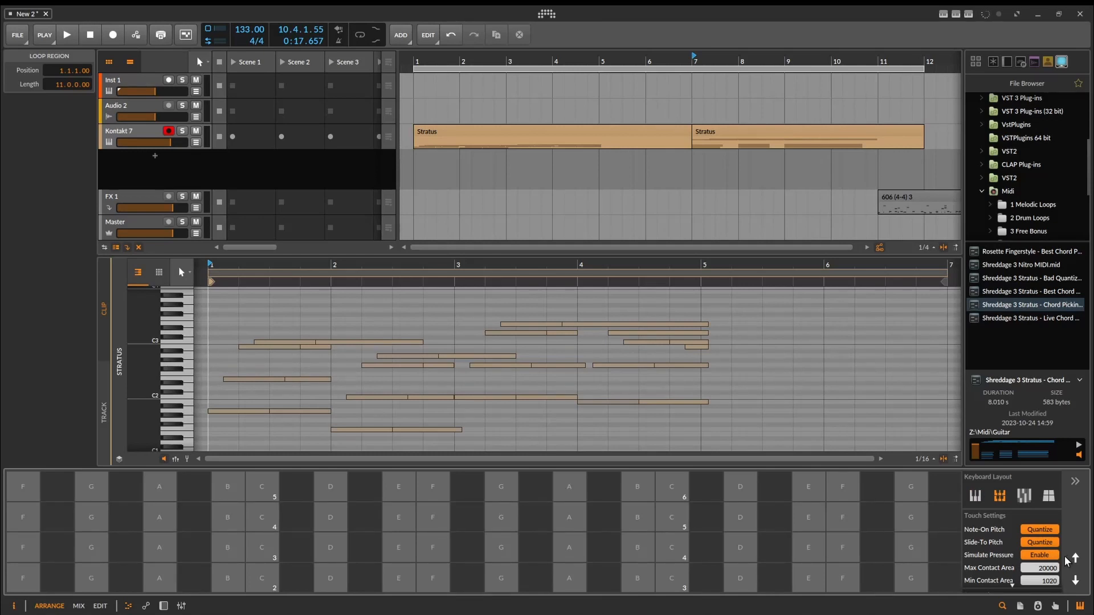
# - Open the Kontakt 7 plug-in window from its track, move it above the onscreen keyboard, and show Kontakt's own keyboard
pyautogui.click(139, 134)
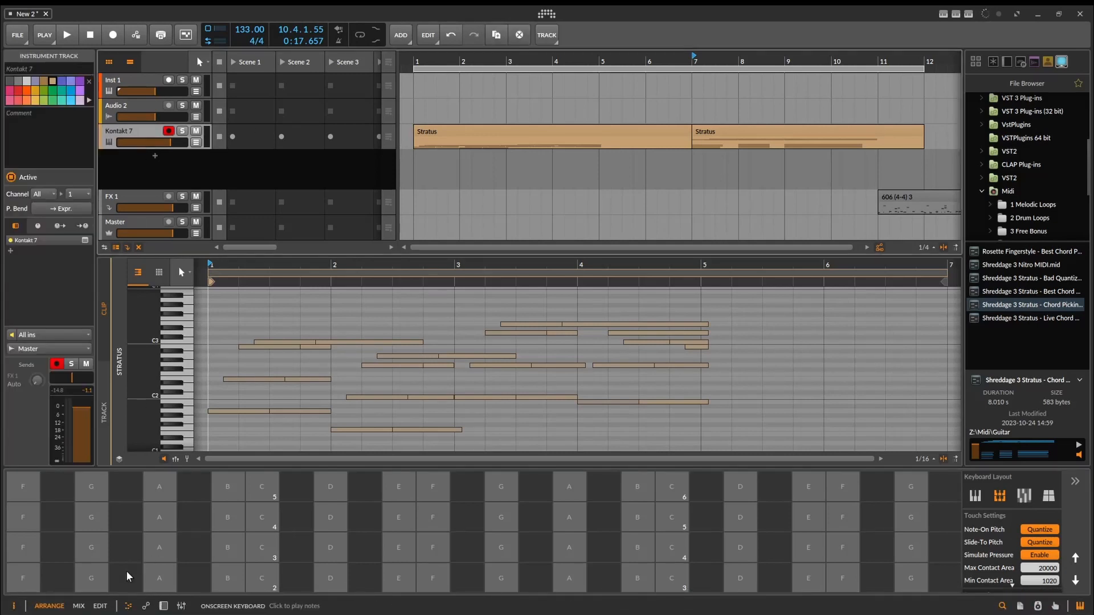
pyautogui.click(163, 606)
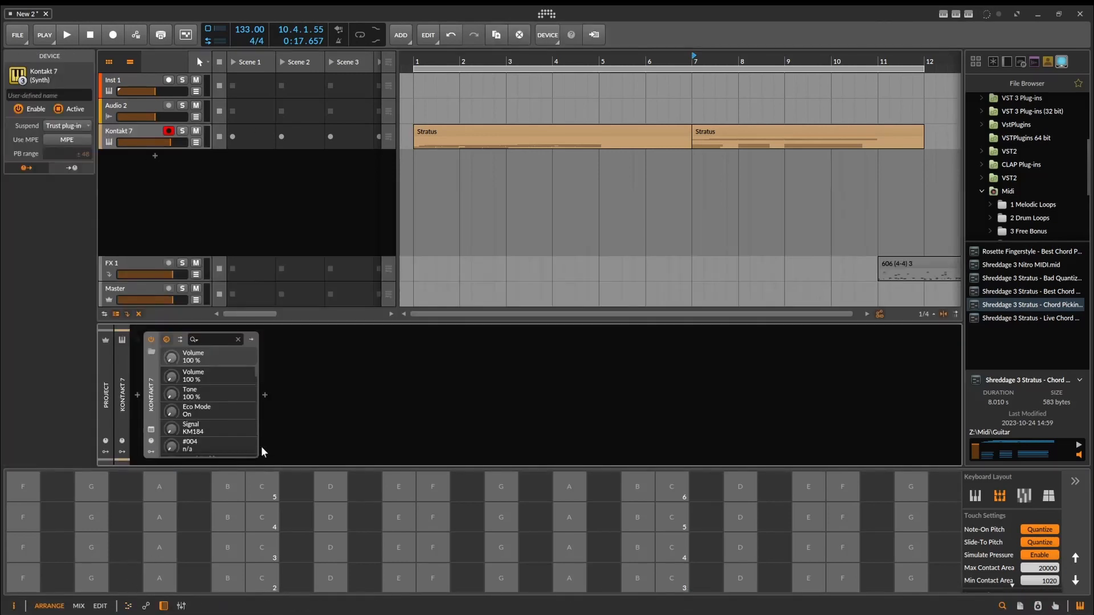
pyautogui.click(150, 430)
pyautogui.moveTo(413, 132); pyautogui.dragTo(420, 32)
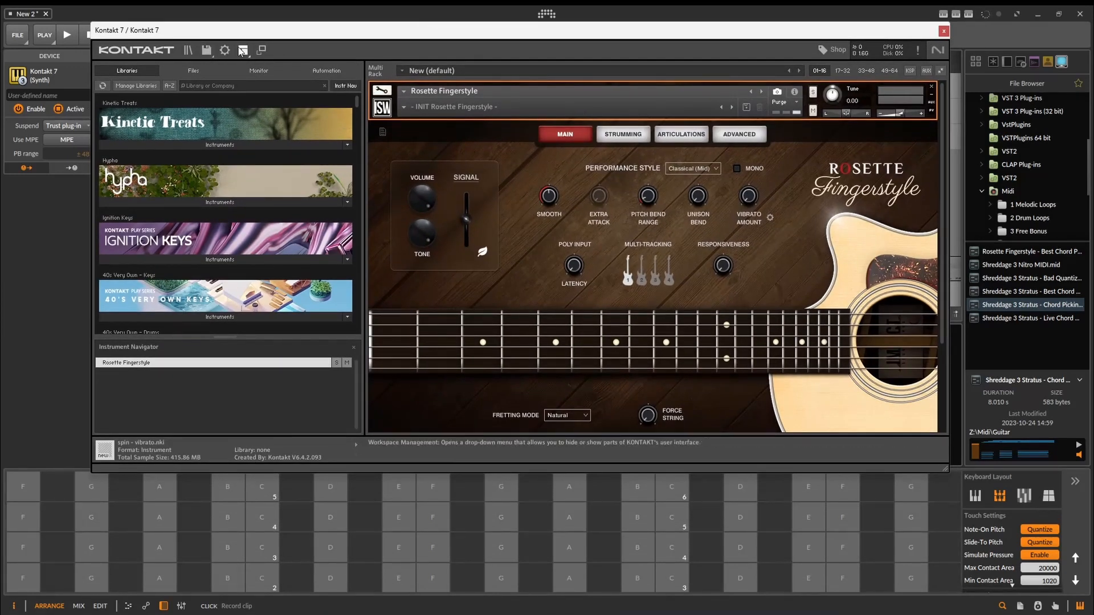
pyautogui.click(242, 51)
pyautogui.click(272, 123)
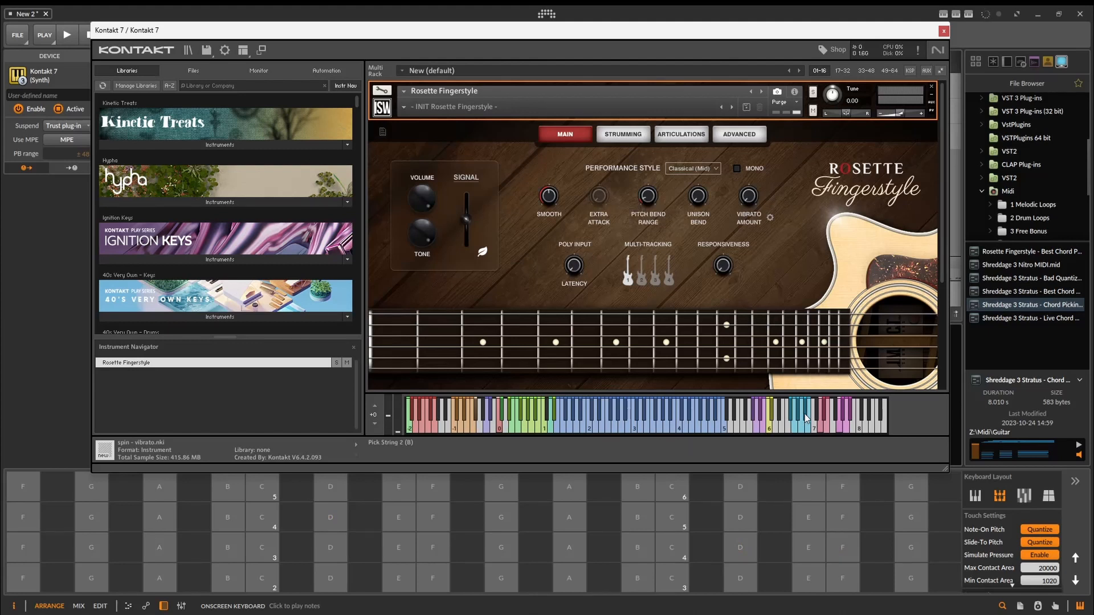
# - Try the Fingerstyle Lo-Fi Energy snapshot and replace it with Fingerstyle Clean and Dry
pyautogui.click(403, 106)
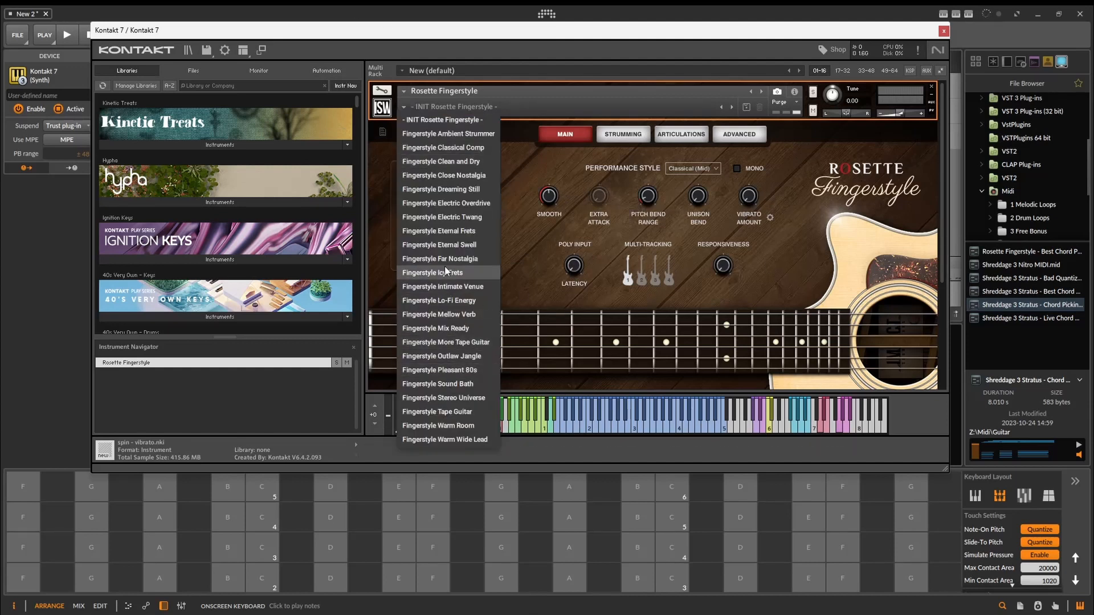
pyautogui.click(451, 300)
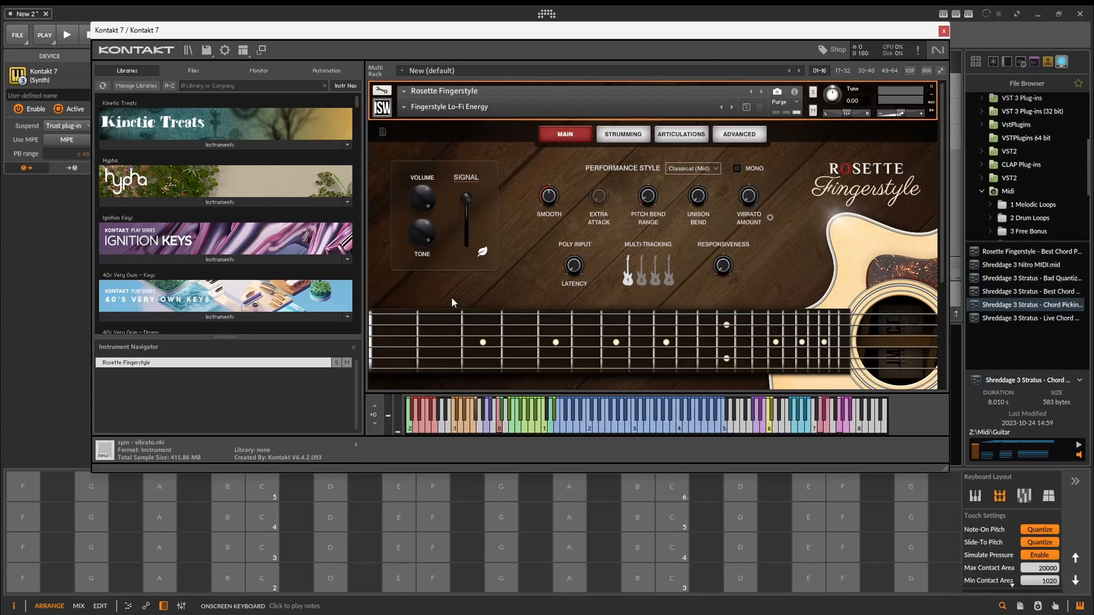
pyautogui.click(405, 107)
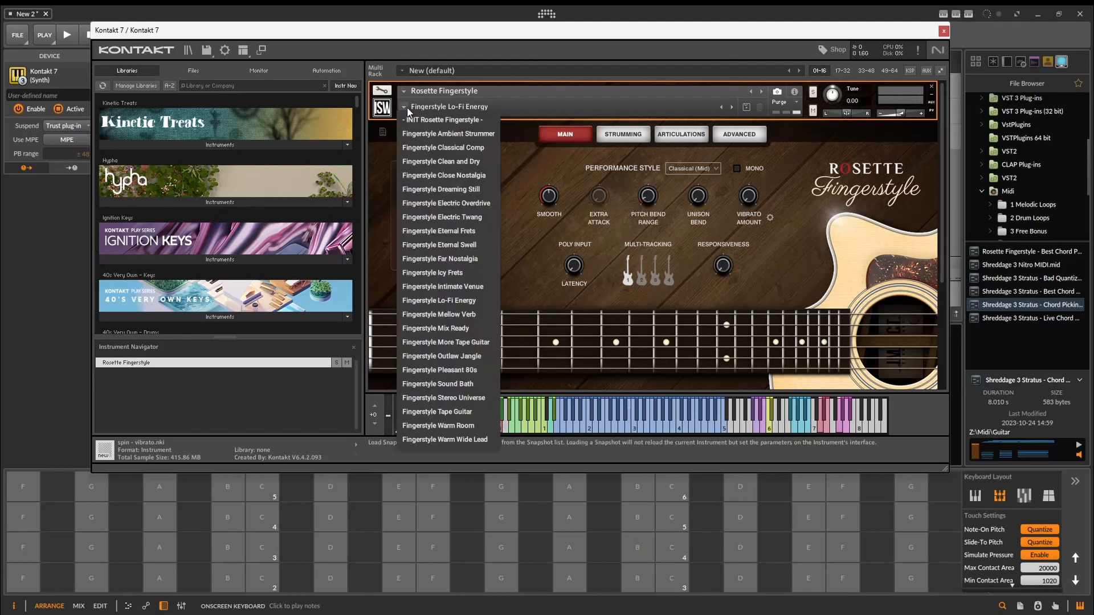
pyautogui.click(436, 161)
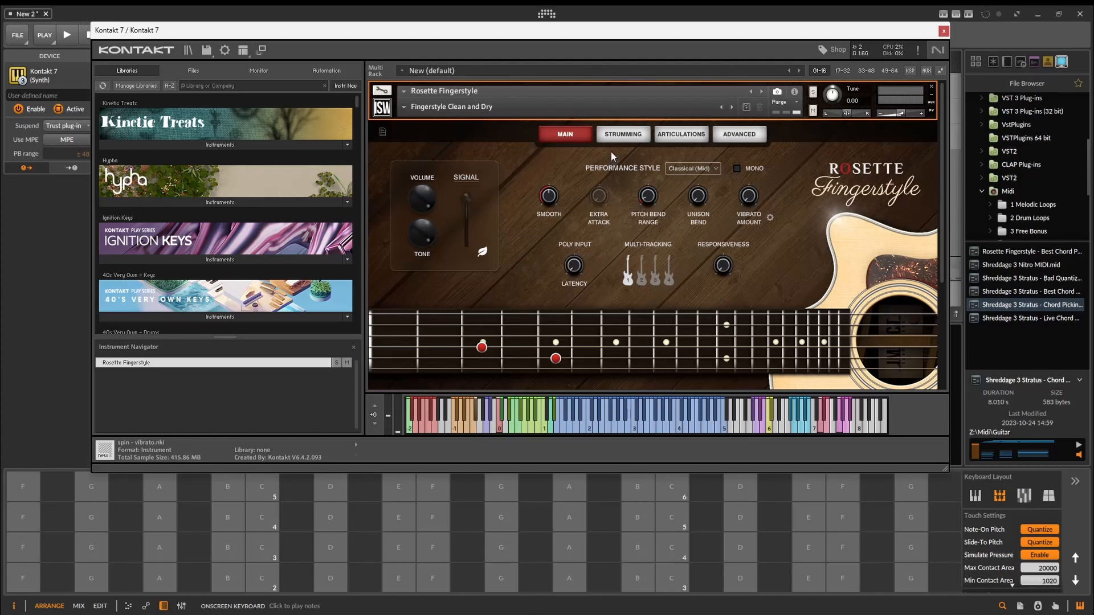
# - Raise the release (R) of the Sustain articulation in Rosette Fingerstyle's articulation settings
pyautogui.click(678, 137)
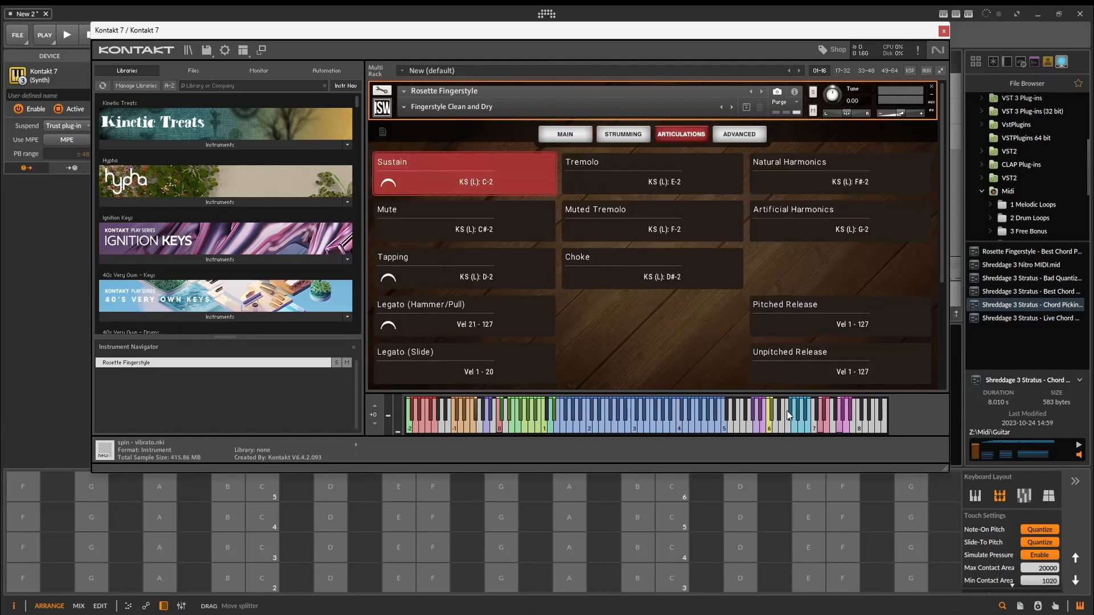
pyautogui.moveTo(941, 264); pyautogui.dragTo(942, 351)
pyautogui.moveTo(906, 297); pyautogui.dragTo(907, 265)
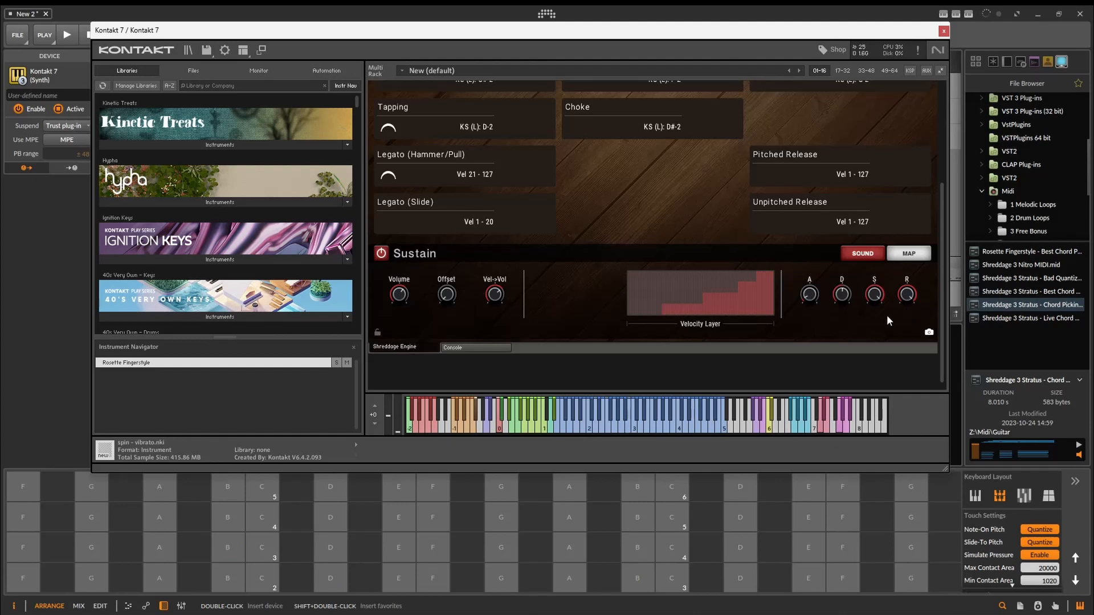
# - Try Strumming Mode in Rosette Fingerstyle's strumming settings
pyautogui.scroll(3, 618, 149)
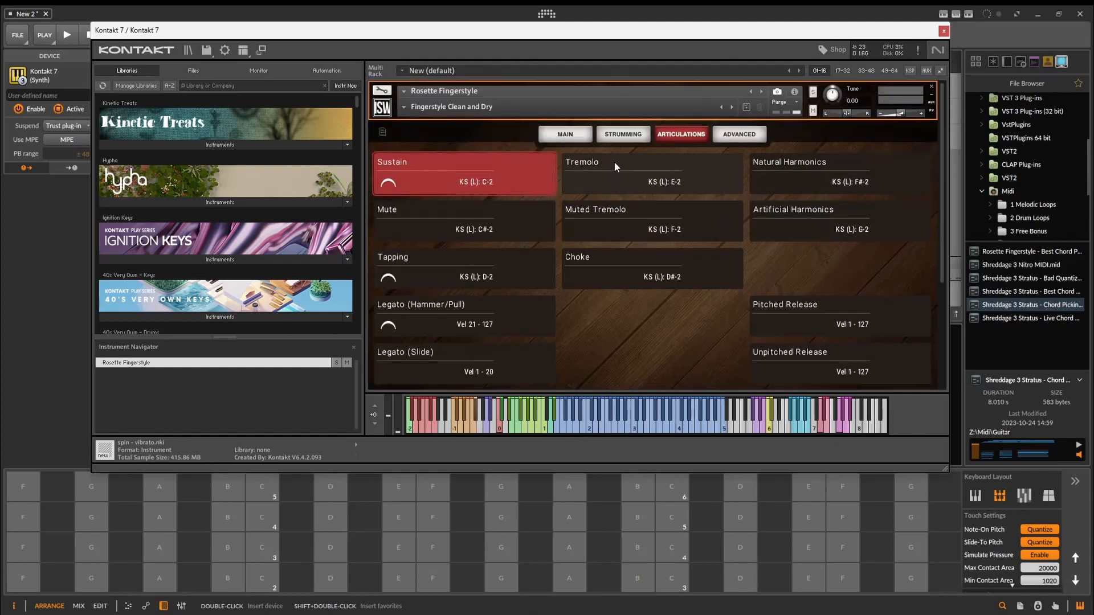
pyautogui.click(620, 135)
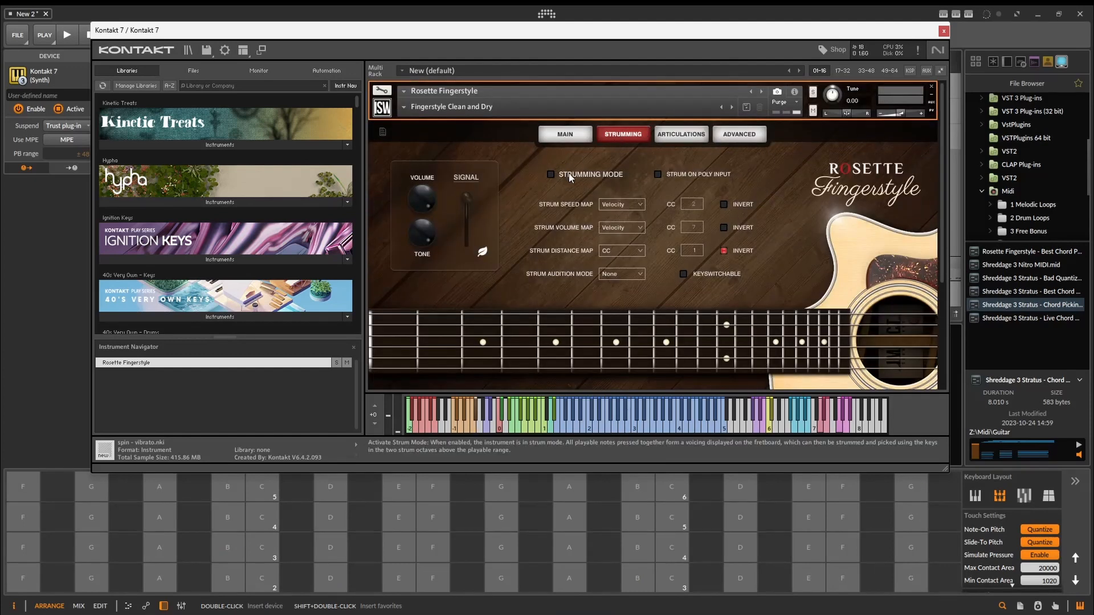
pyautogui.click(586, 177)
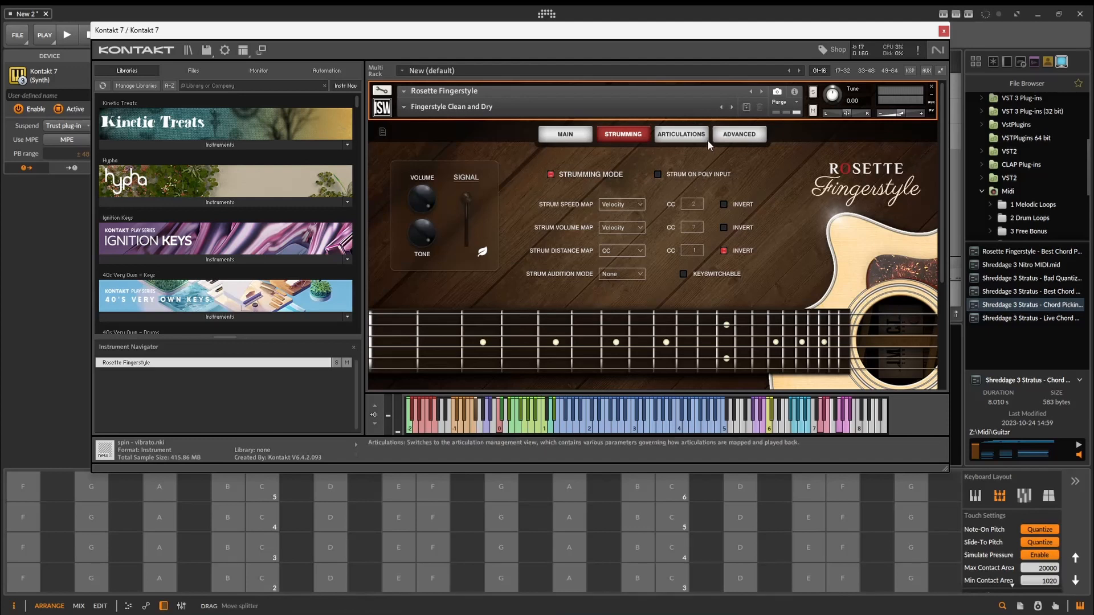
# - Raise the Sustain articulation's envelope release (R) to 25000 ms
pyautogui.click(691, 137)
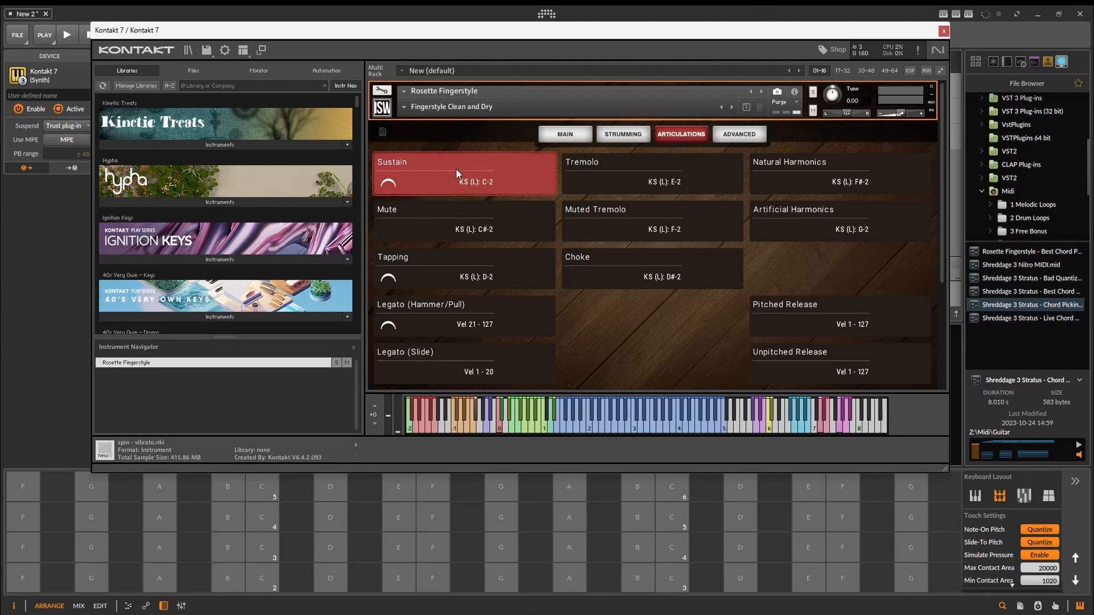
pyautogui.scroll(-4, 658, 284)
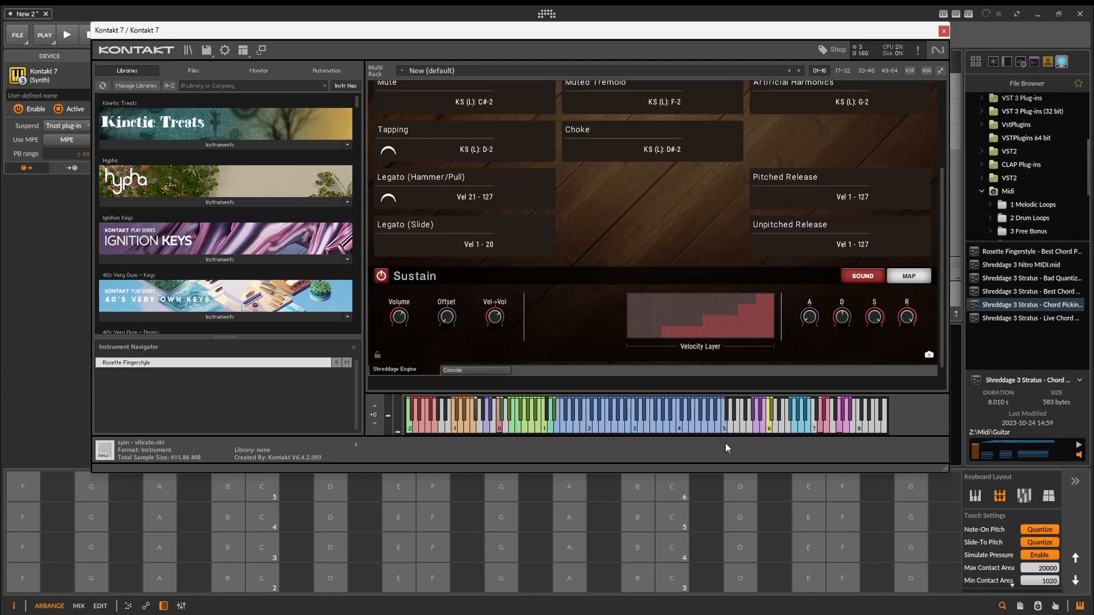
pyautogui.moveTo(905, 310)
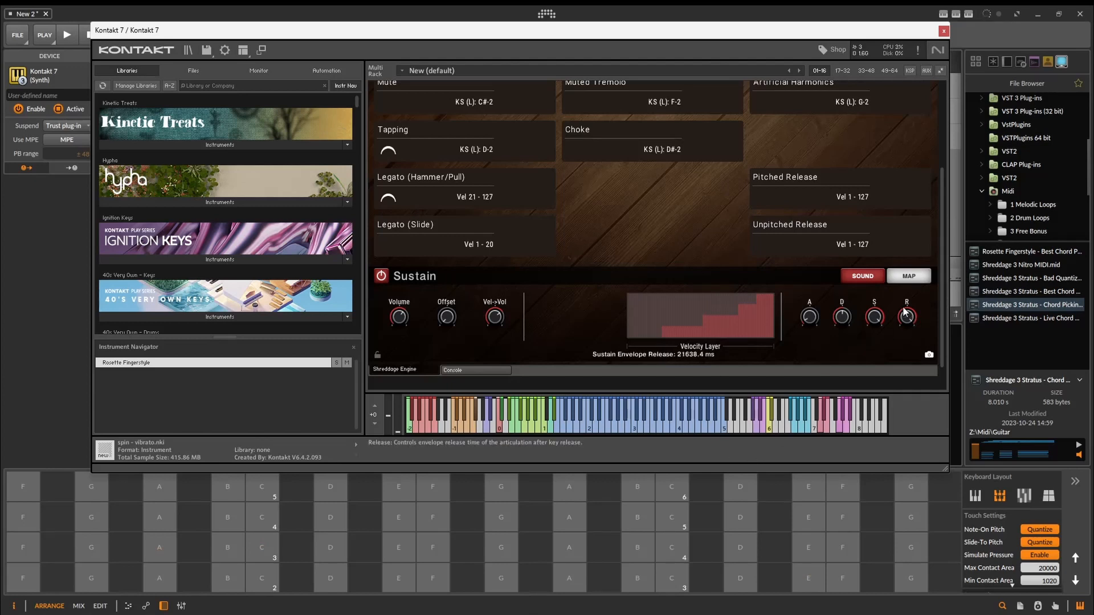
pyautogui.moveTo(905, 310); pyautogui.dragTo(903, 300)
pyautogui.scroll(5, 547, 239)
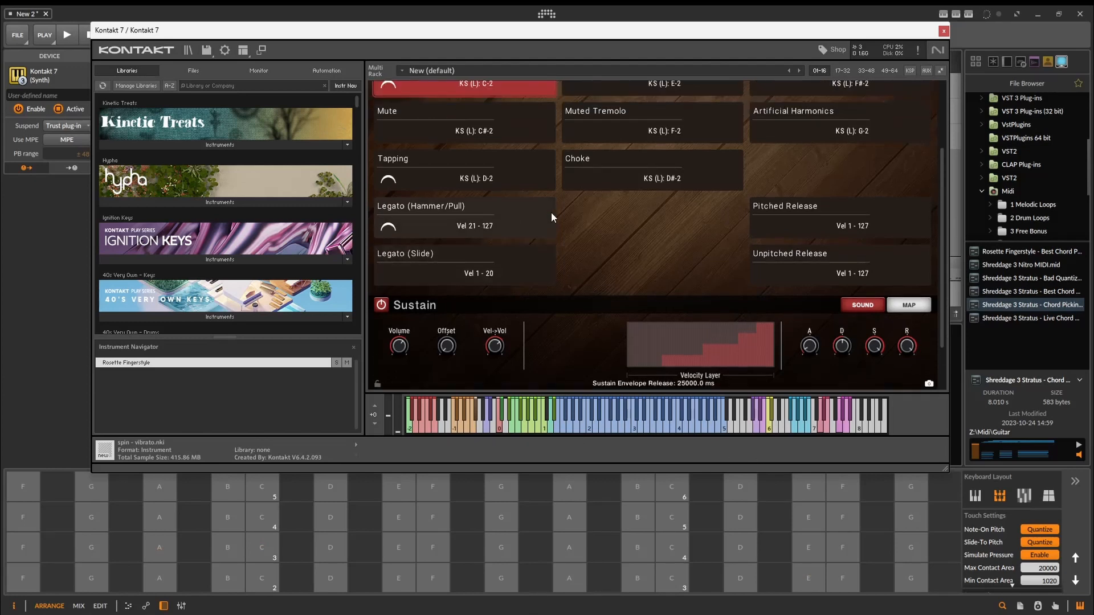
pyautogui.scroll(1, 550, 209)
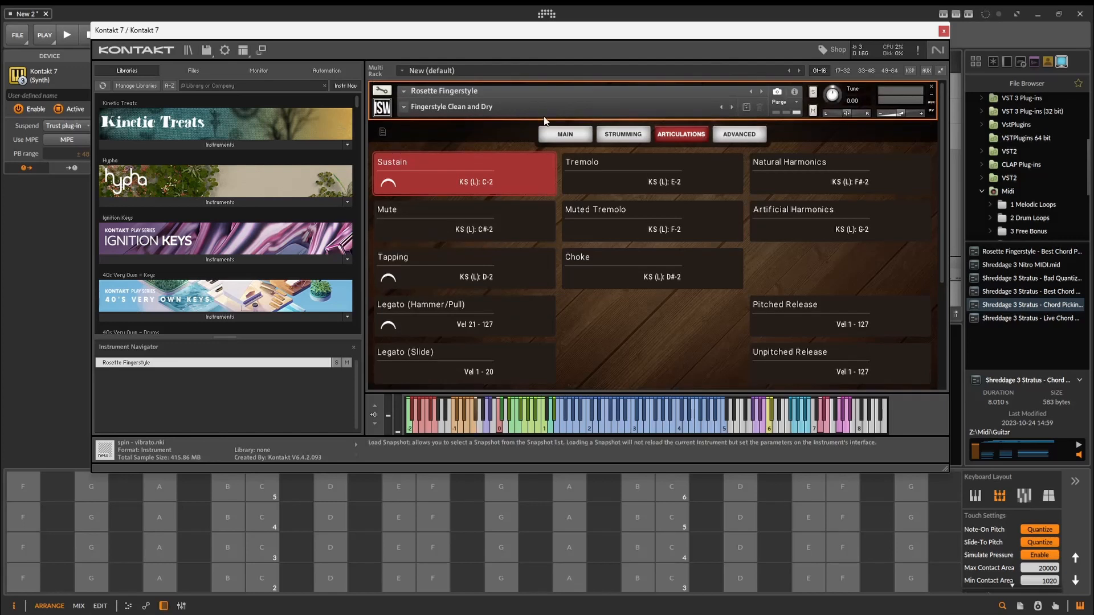
# - Make sure Strumming Mode is off in the strumming settings and return to Rosette Fingerstyle's main page
pyautogui.click(582, 137)
pyautogui.click(623, 133)
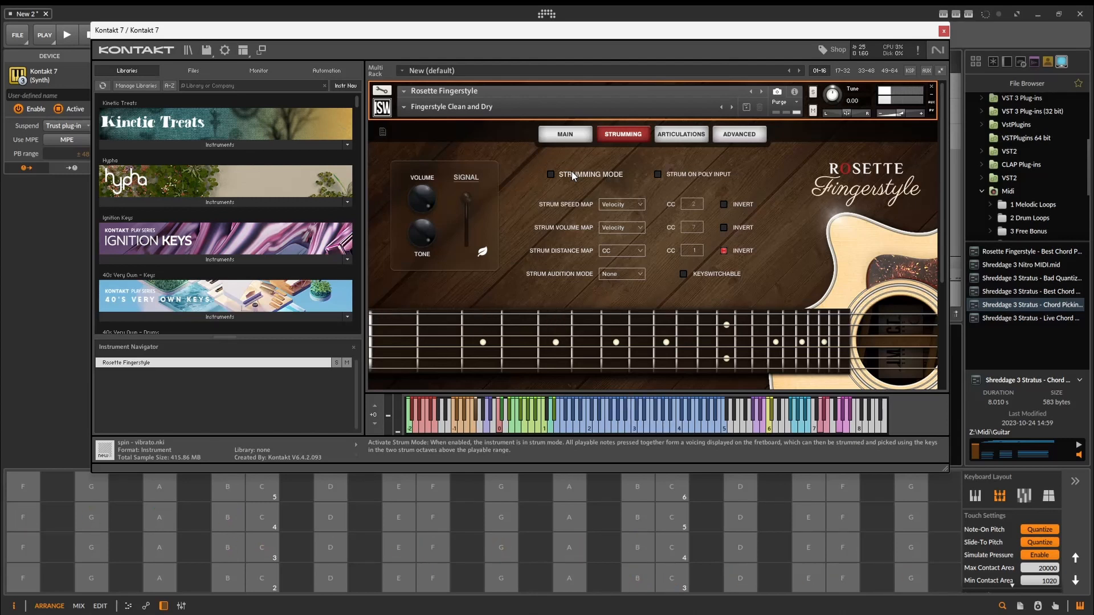
pyautogui.click(564, 137)
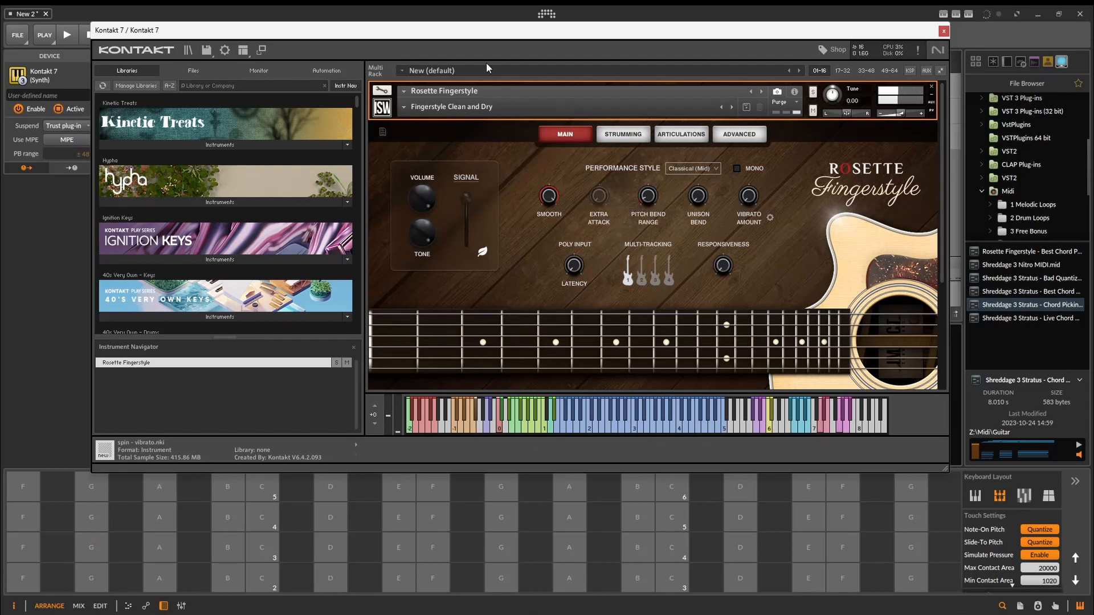
# - Move the Kontakt window down to uncover the transport and play the Stratus clips from bar 1 with Rosette Fingerstyle
pyautogui.moveTo(446, 30); pyautogui.dragTo(445, 96)
pyautogui.press('space')
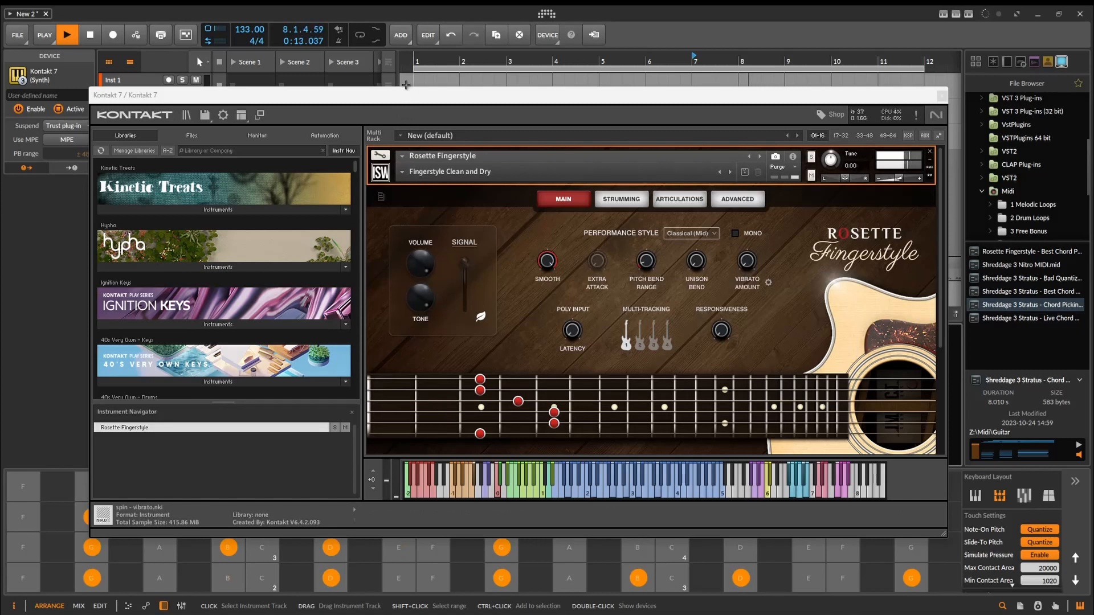
pyautogui.click(417, 63)
pyautogui.click(76, 36)
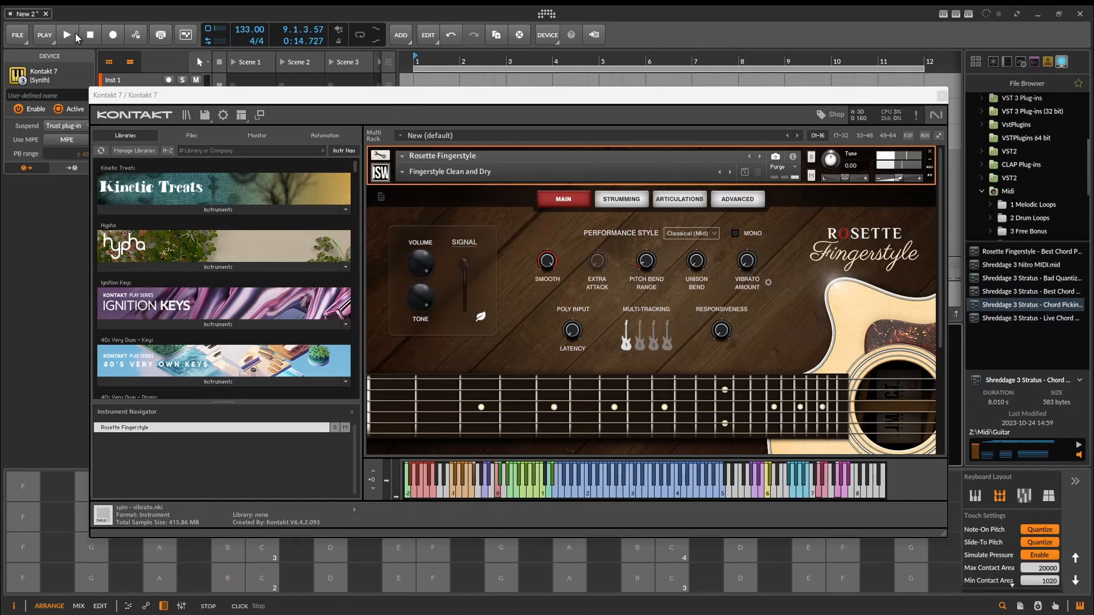
pyautogui.click(77, 37)
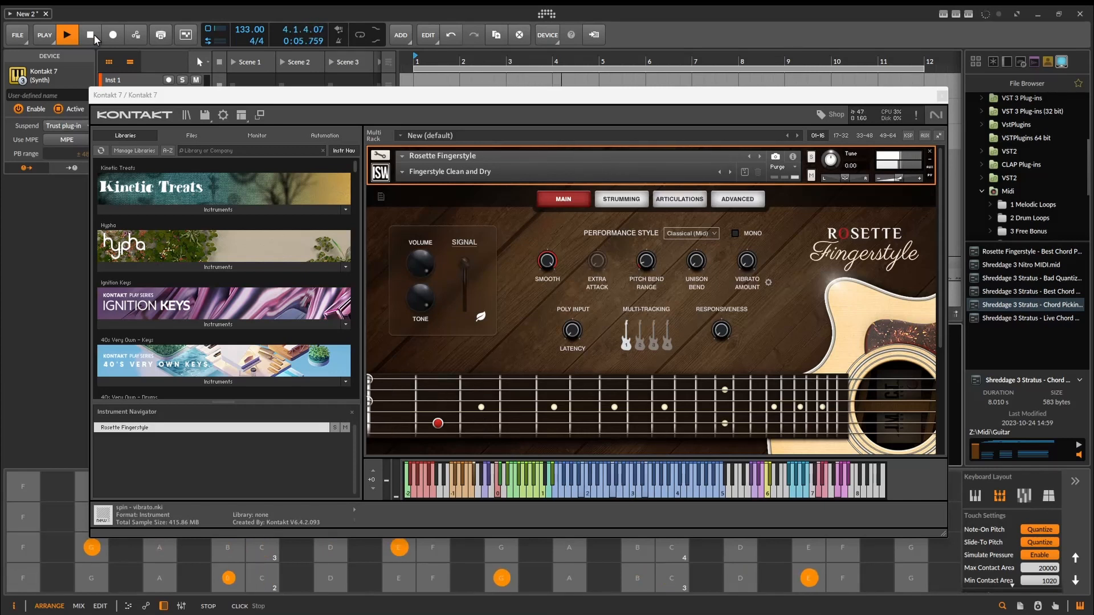
pyautogui.click(95, 34)
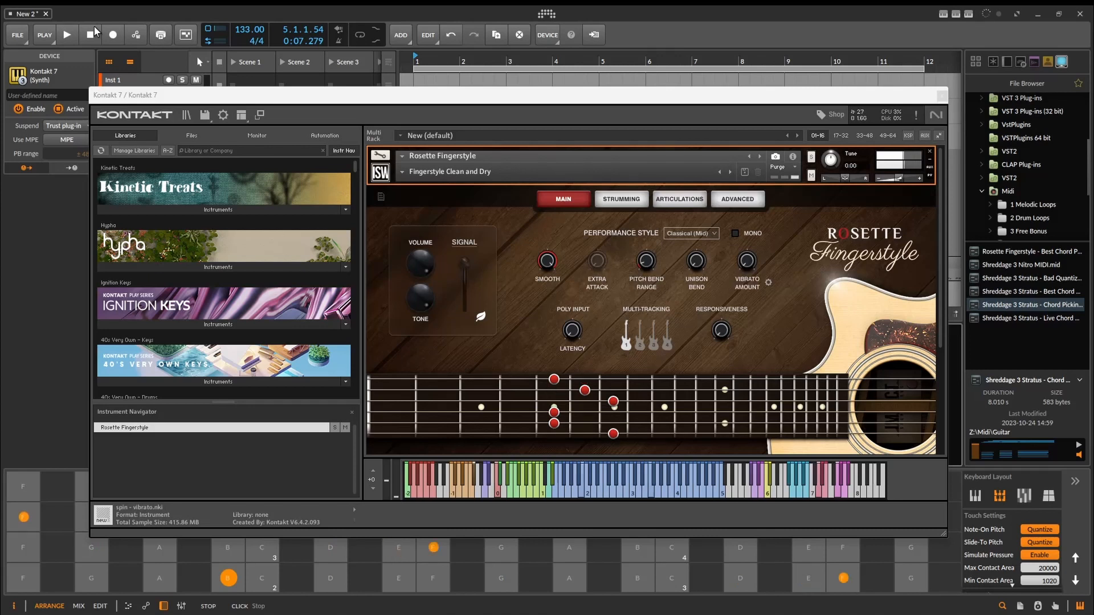
pyautogui.click(95, 33)
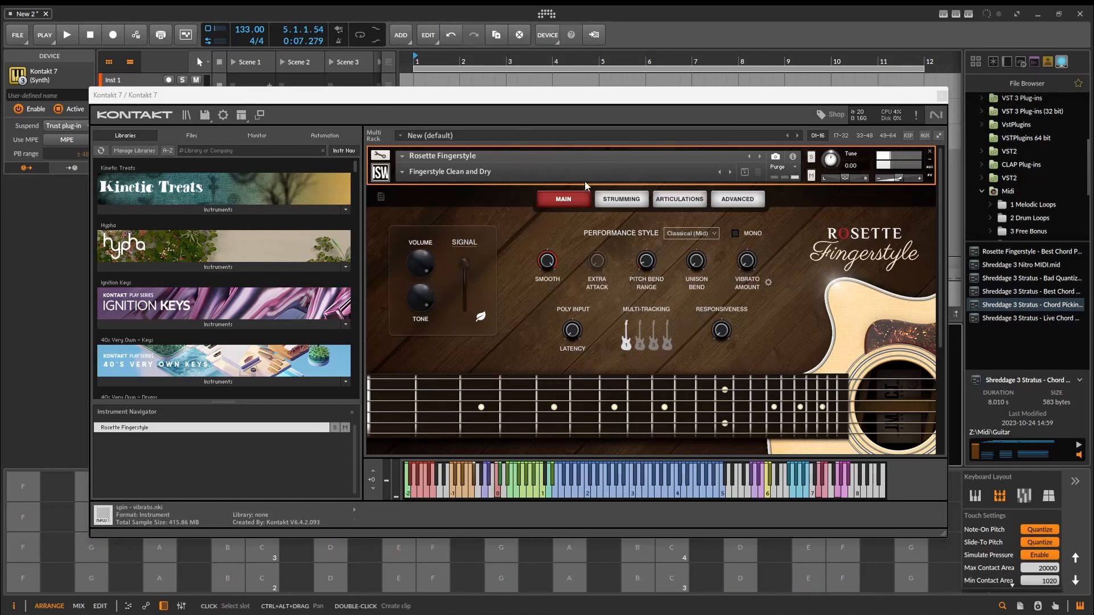
# - Set Rosette Fingerstyle's performance style to Poly (Legato)
pyautogui.click(696, 231)
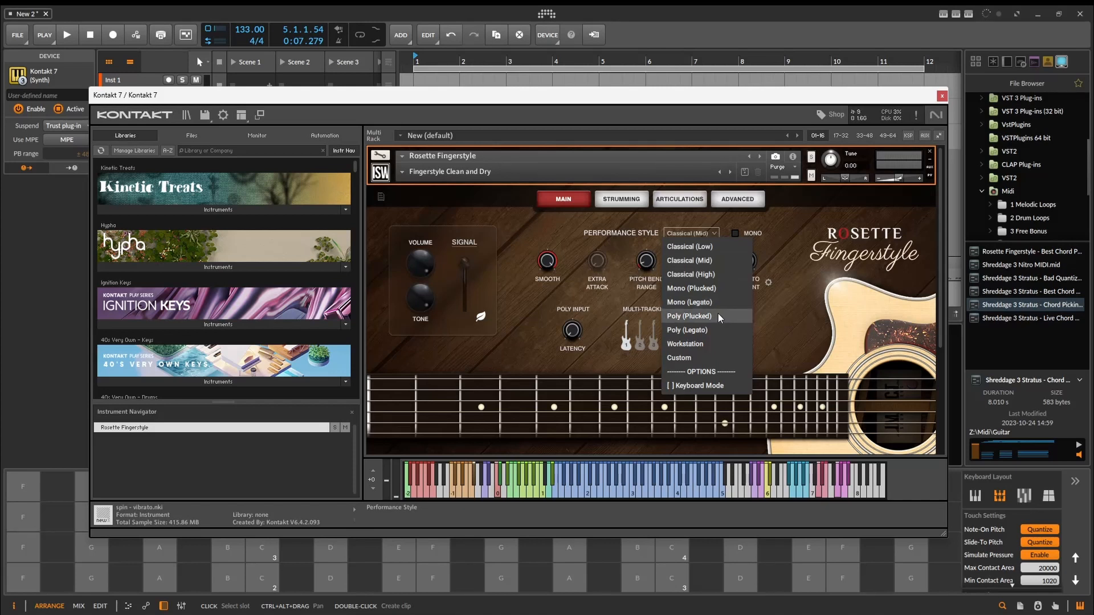
pyautogui.click(721, 330)
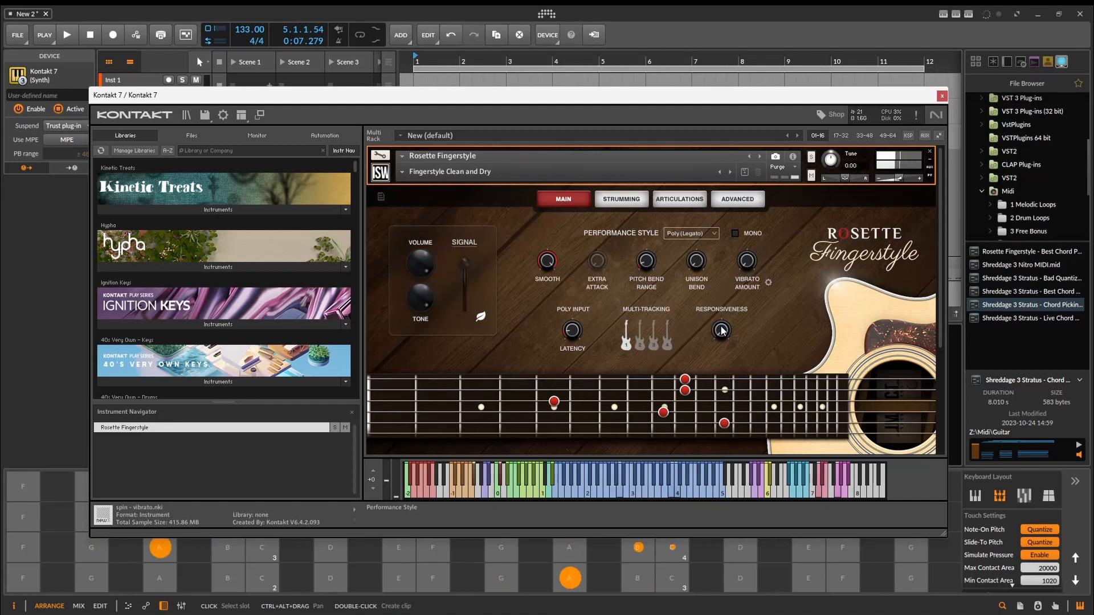
# - Find the Shreddage 3 Hydra library and replace Rosette Fingerstyle in the rack with Shreddage 3.5 Hydra
pyautogui.scroll(-15, 282, 302)
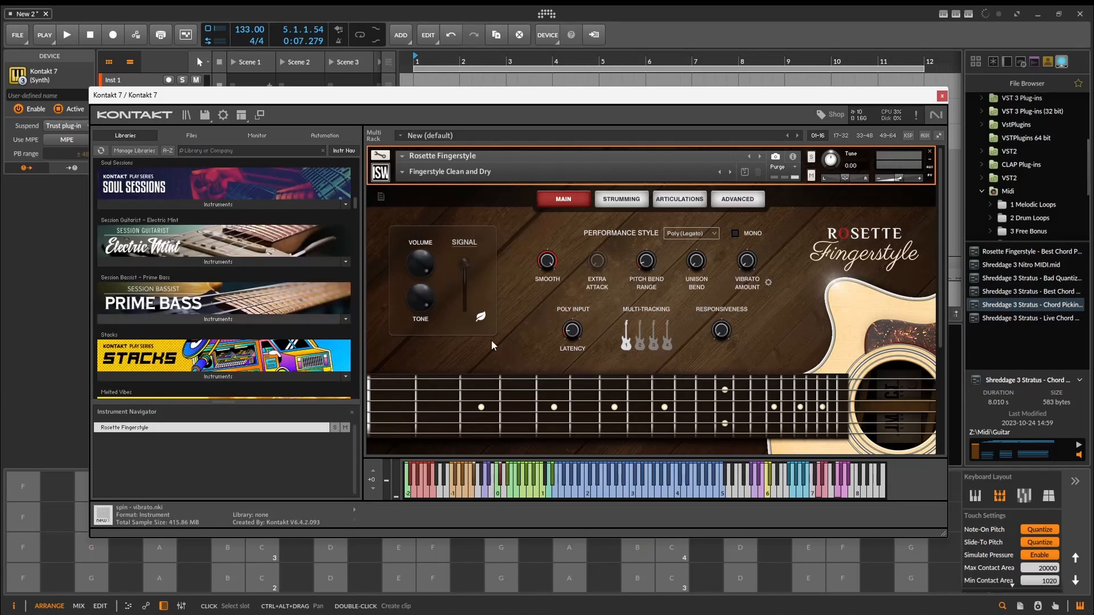
pyautogui.scroll(-8, 299, 282)
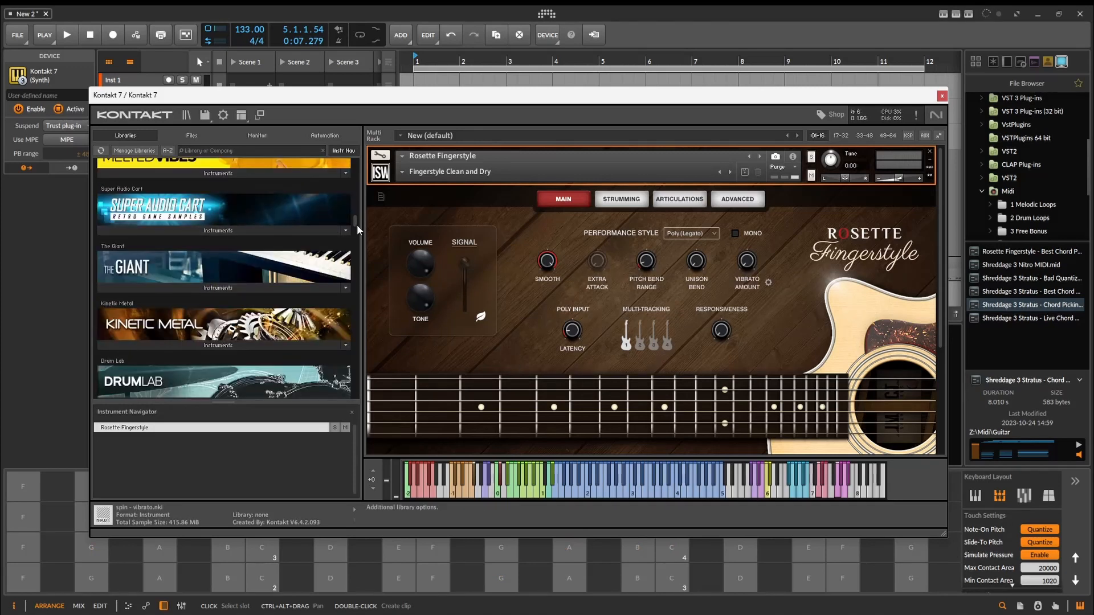
pyautogui.moveTo(357, 224); pyautogui.dragTo(352, 398)
pyautogui.click(228, 392)
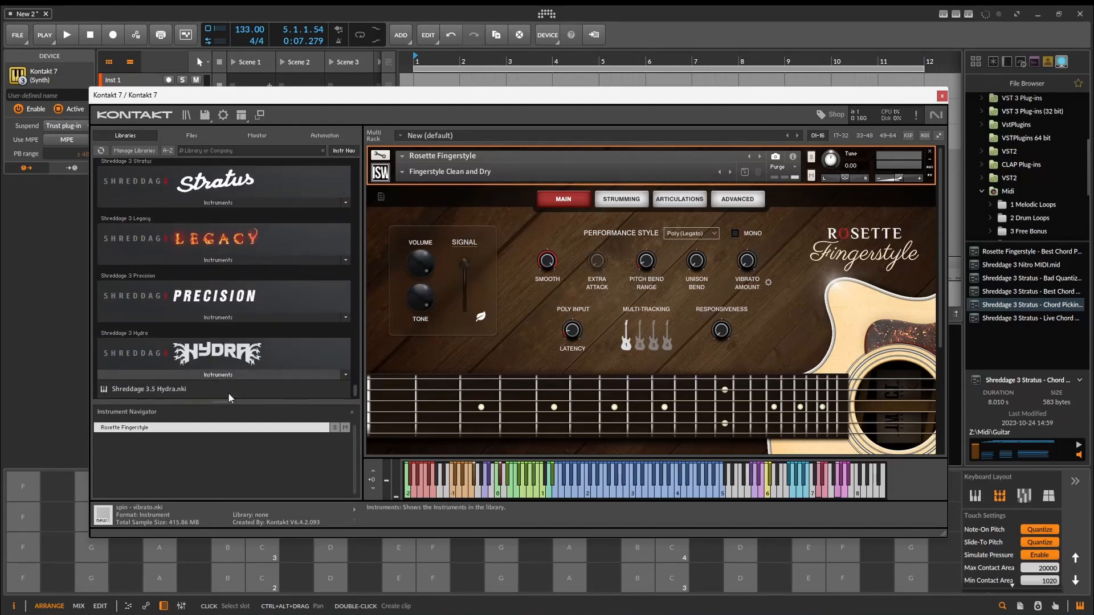
pyautogui.moveTo(161, 391); pyautogui.dragTo(505, 342)
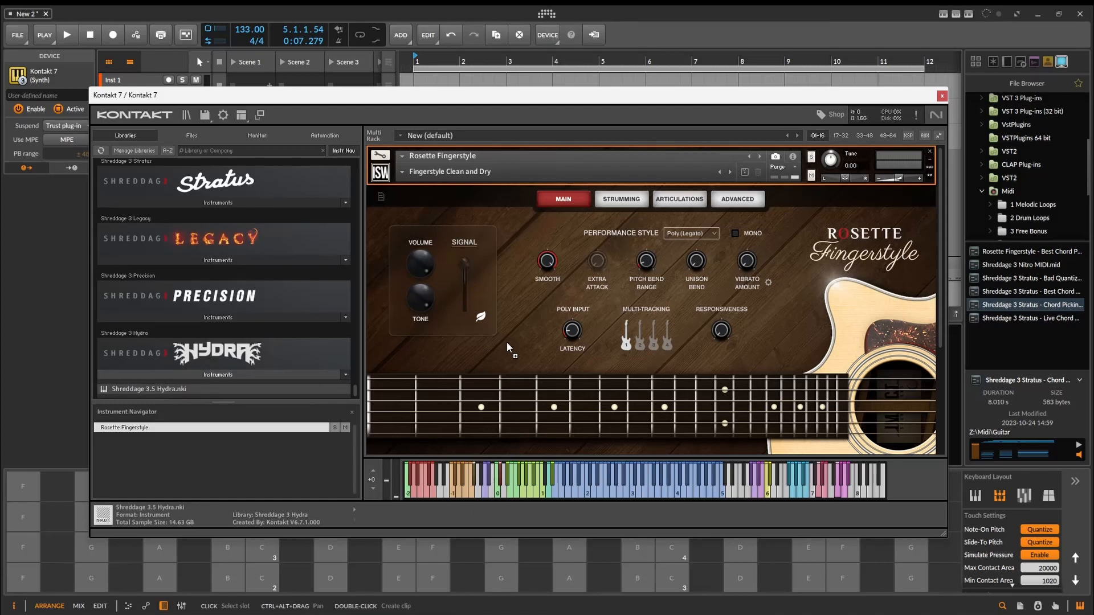
pyautogui.moveTo(507, 343); pyautogui.dragTo(507, 343)
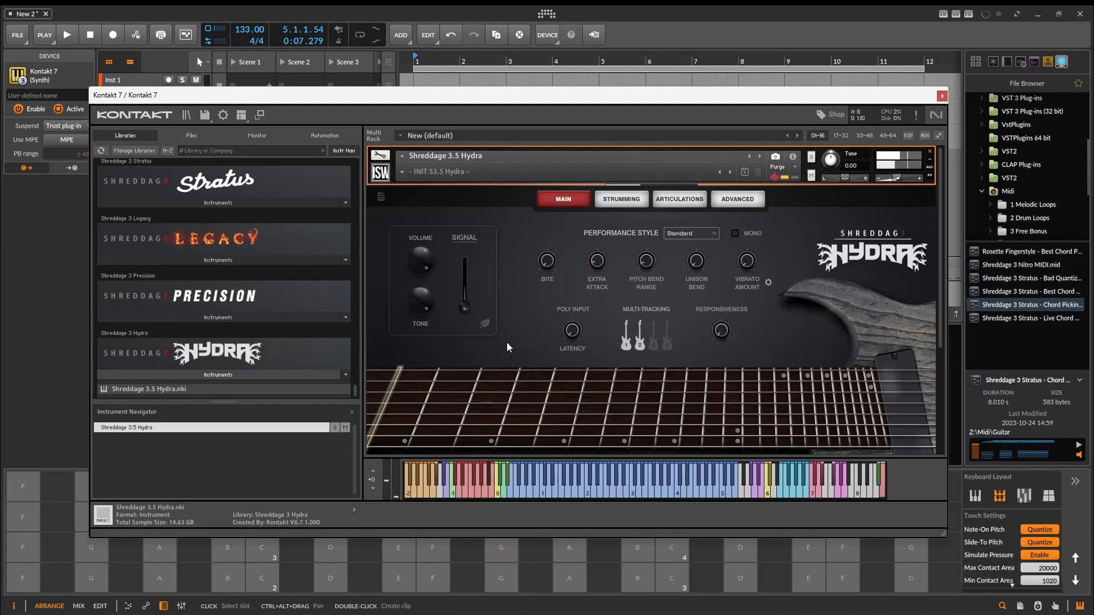
# - Try the Hydra 3.5 Broken AC snapshot and replace it with Hydra 3.5 Modern Metal 2
pyautogui.click(409, 174)
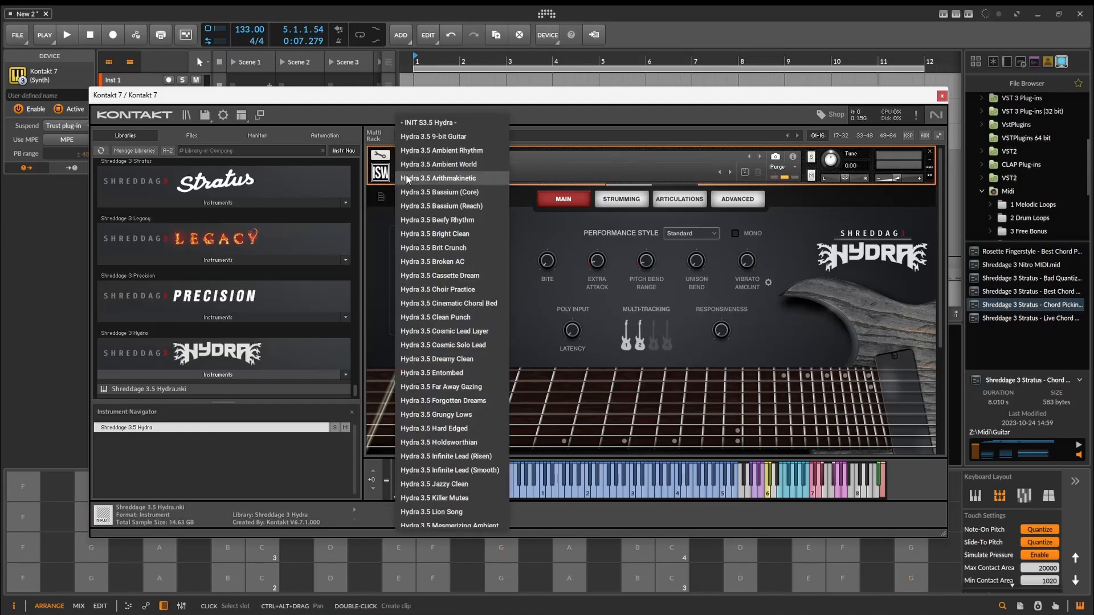
pyautogui.click(484, 265)
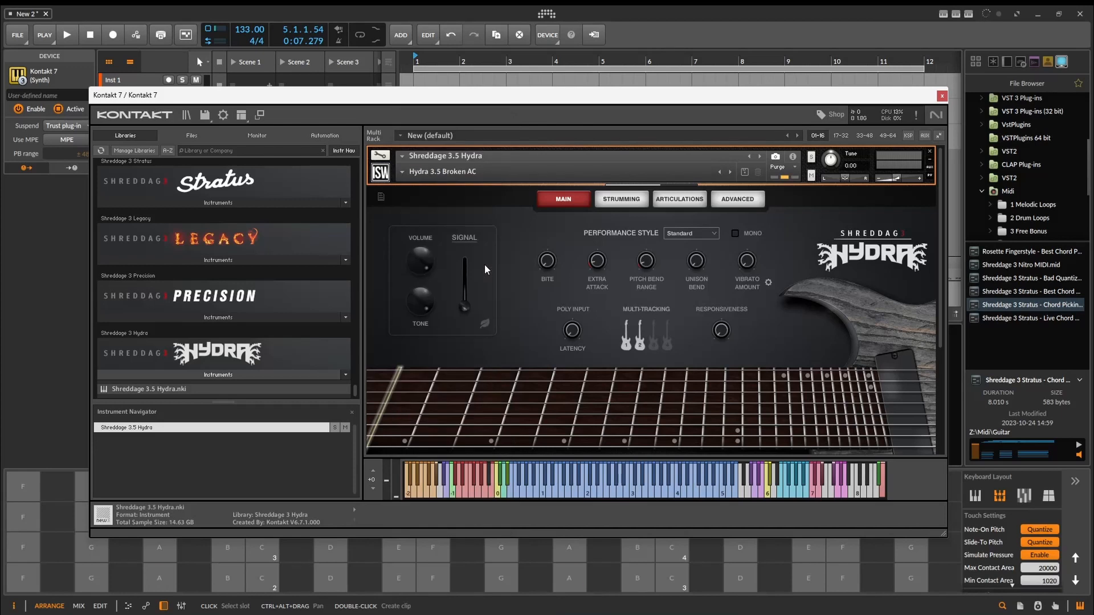
pyautogui.click(402, 172)
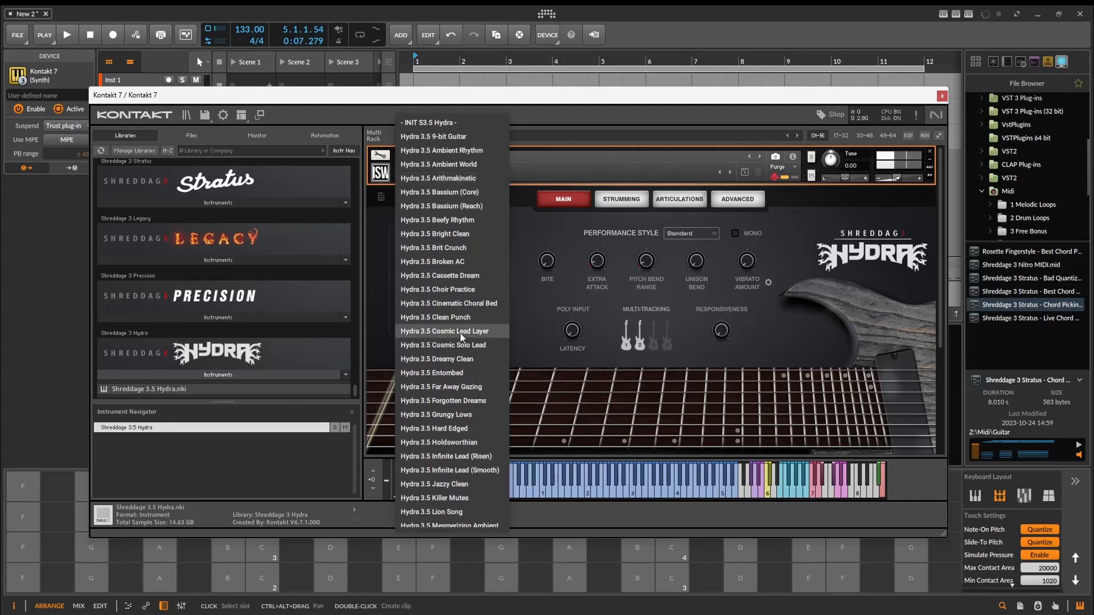
pyautogui.scroll(-5, 473, 313)
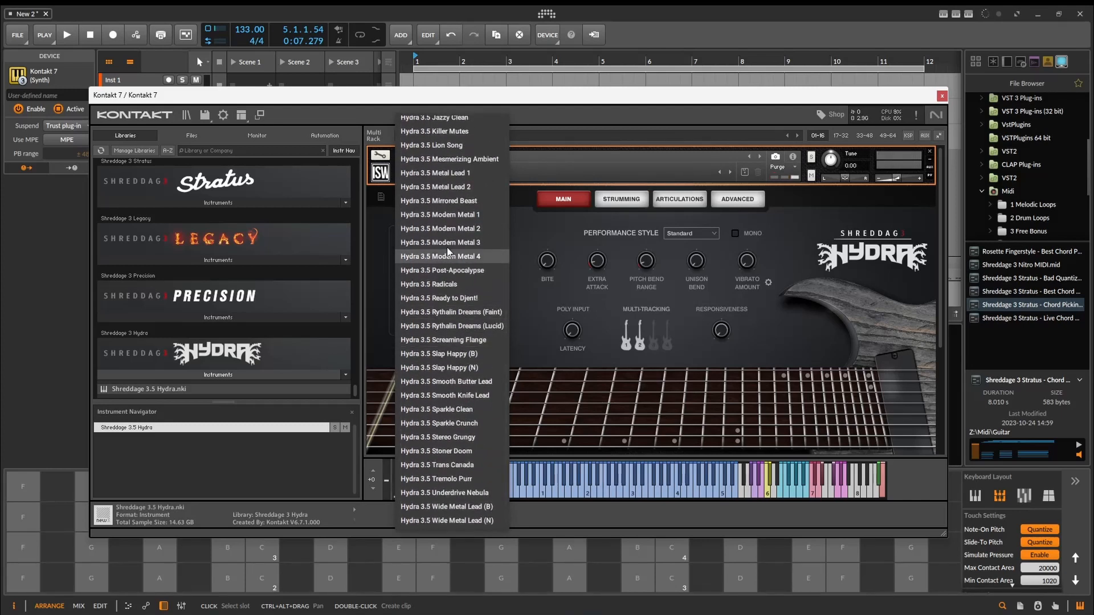
pyautogui.click(451, 228)
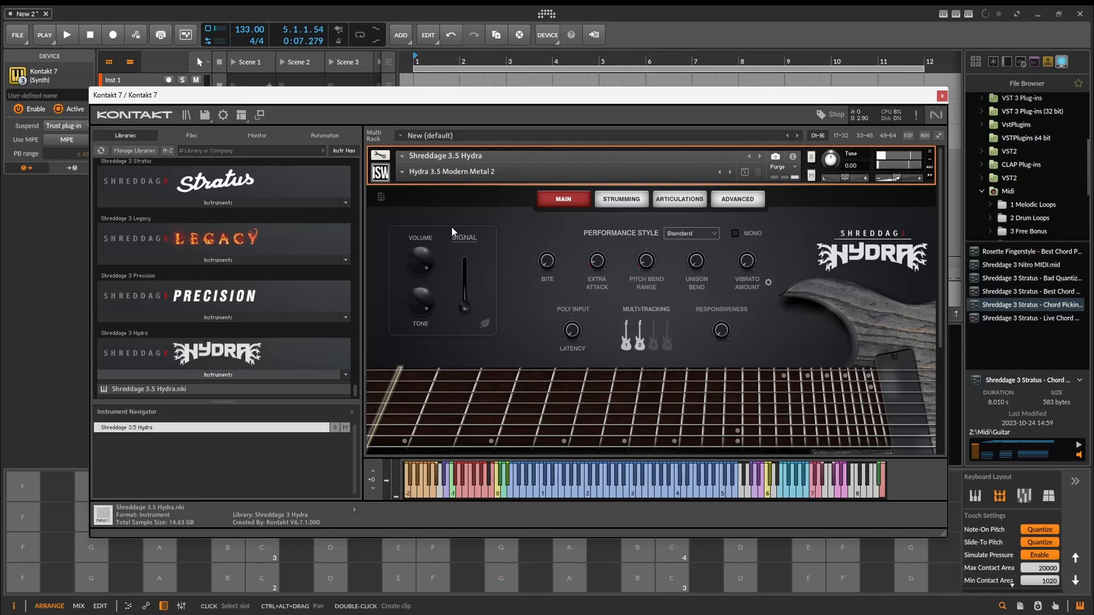
# - Close the Kontakt window and play both Stratus clips from bar 1 with the Modern Metal 2 sound
pyautogui.click(942, 95)
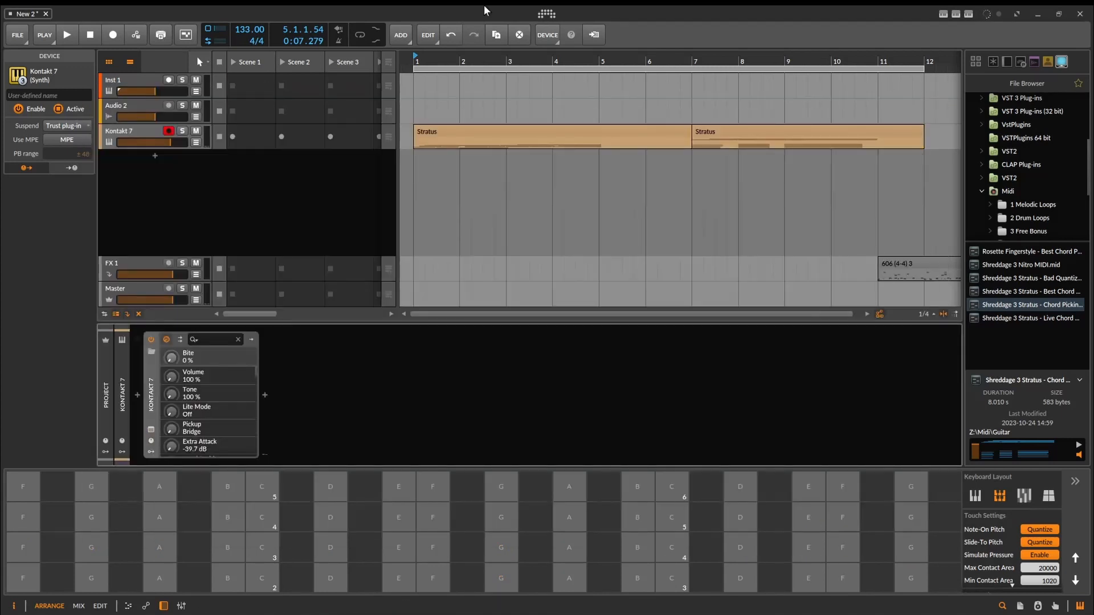
pyautogui.click(68, 34)
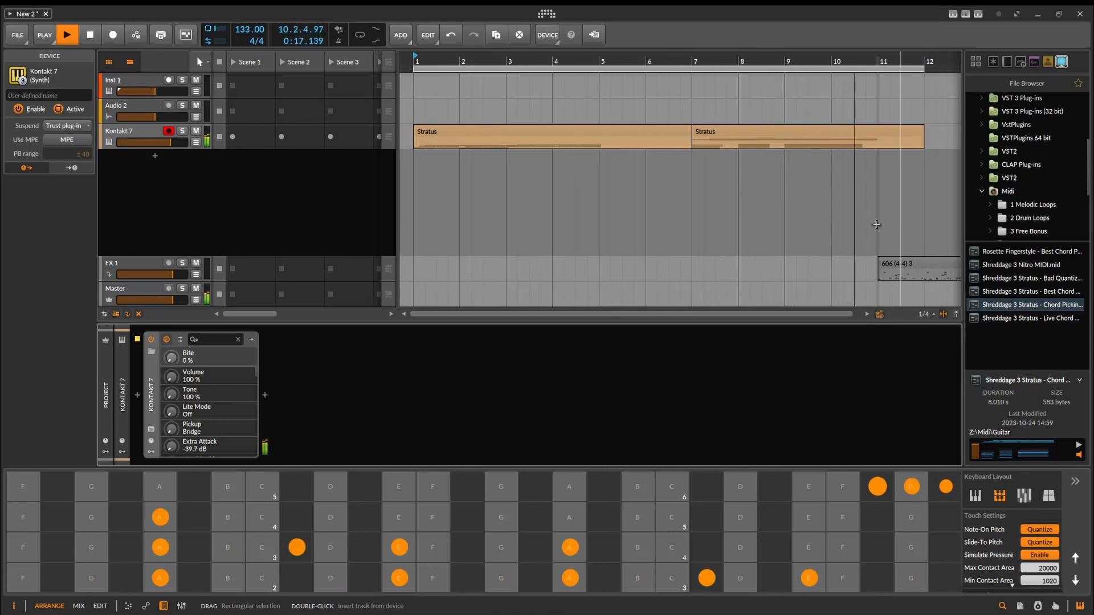
pyautogui.click(91, 38)
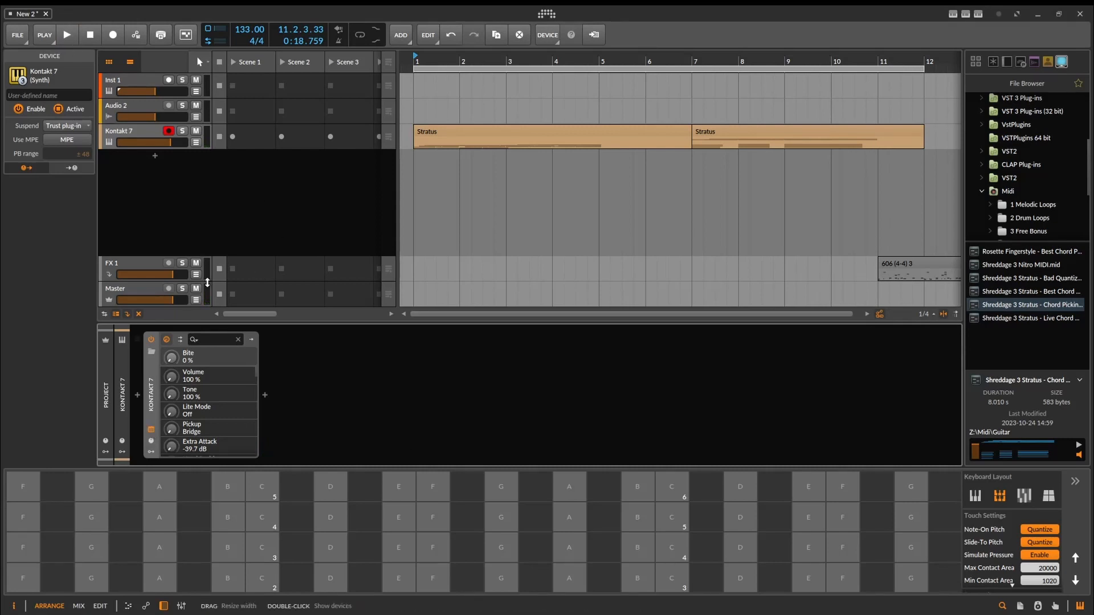
# - Reopen the Kontakt window to load the Hydra 3.5 Post-Apocalypse snapshot, and play the Stratus clips with it
pyautogui.click(151, 429)
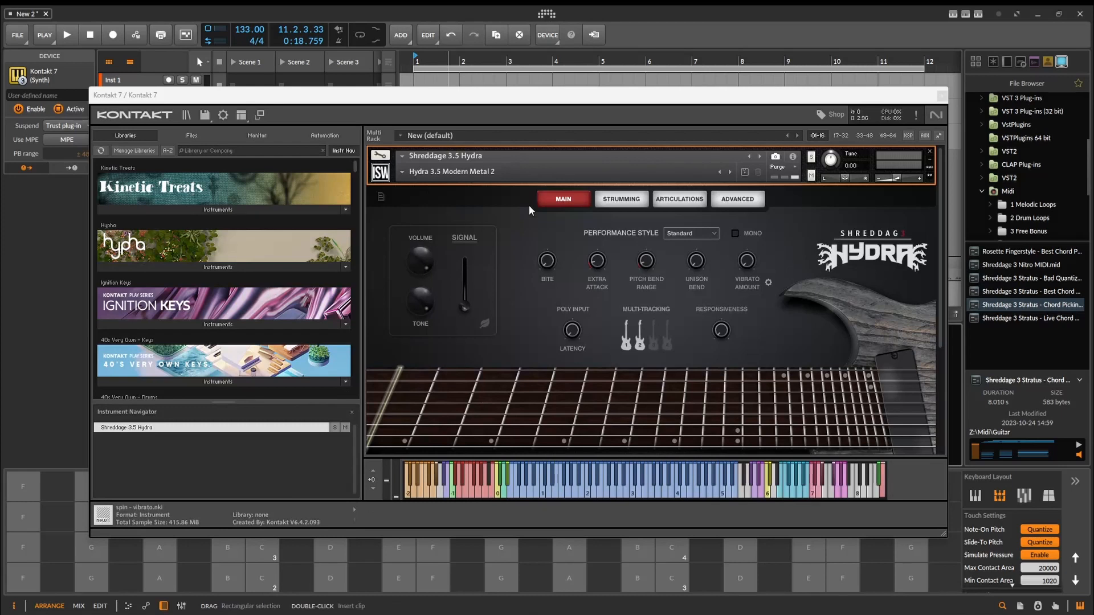
pyautogui.click(408, 171)
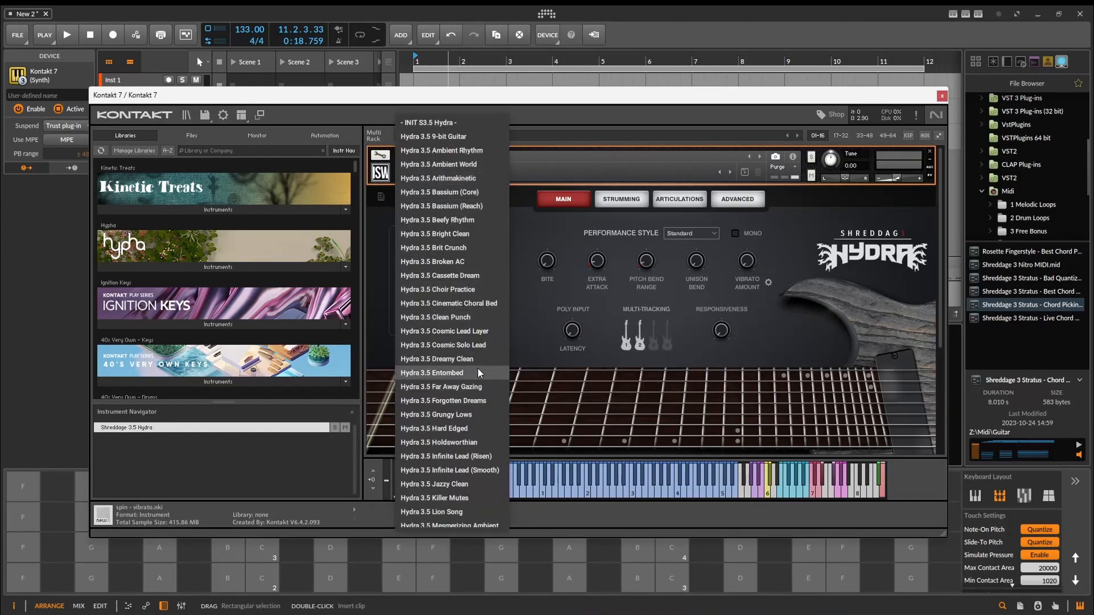
pyautogui.scroll(-2, 472, 408)
pyautogui.scroll(-7, 472, 408)
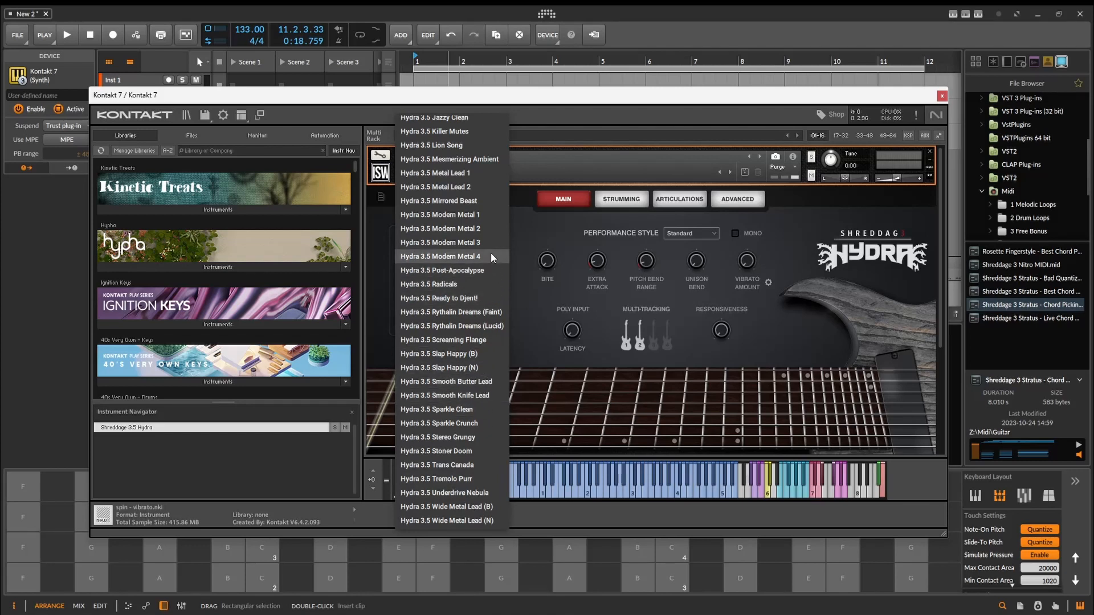
pyautogui.click(486, 269)
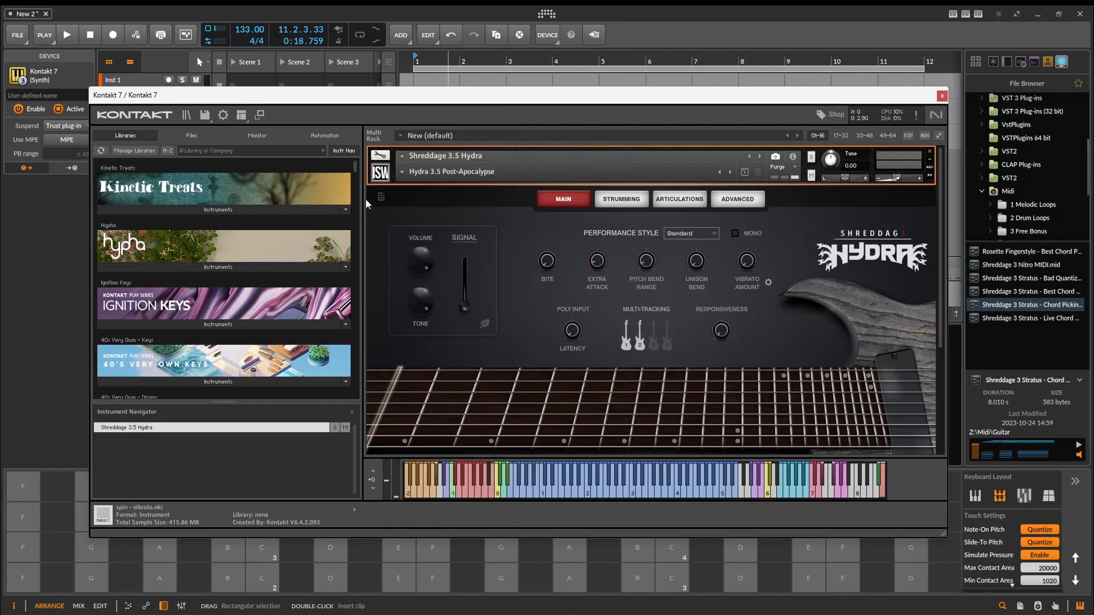
pyautogui.click(67, 35)
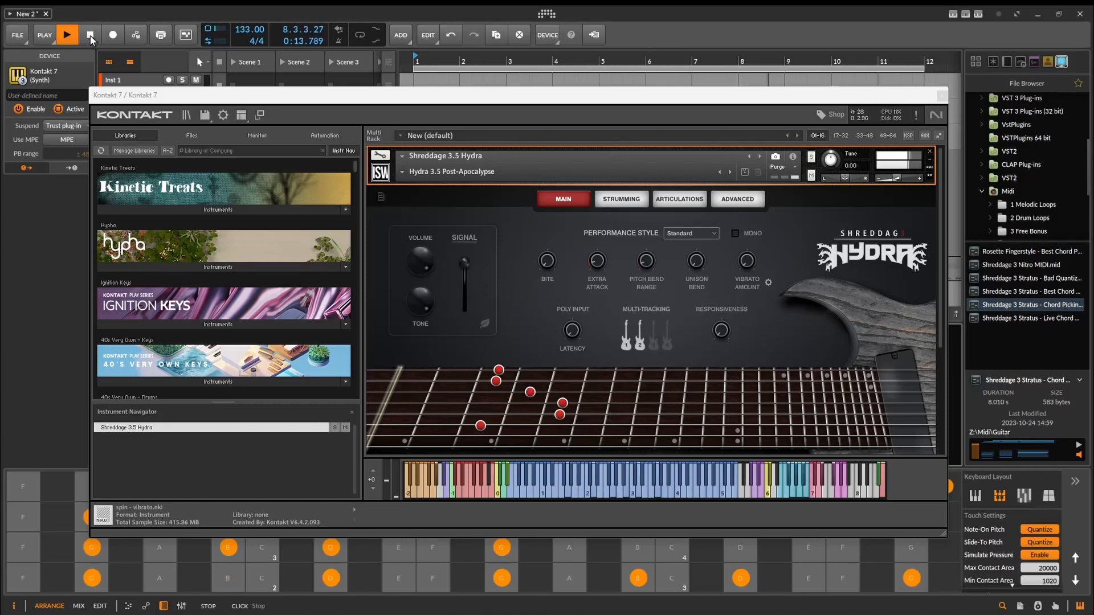
# - Stop playback, find the Shreddage 3 Archtop library and replace Hydra in the rack with Shreddage 3.5 Archtop
pyautogui.click(90, 35)
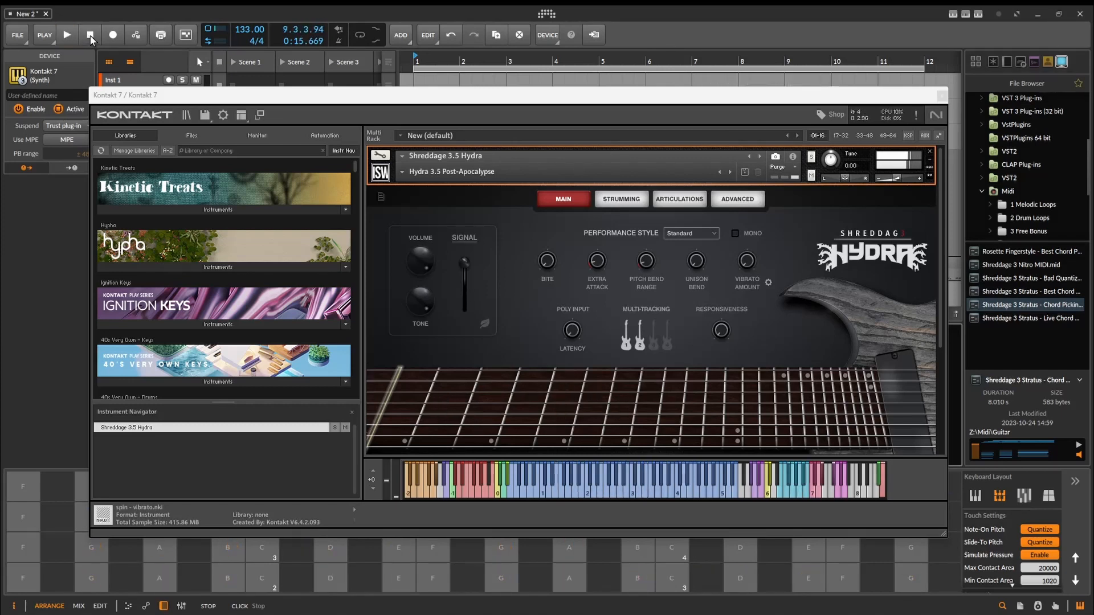
pyautogui.scroll(-3, 349, 166)
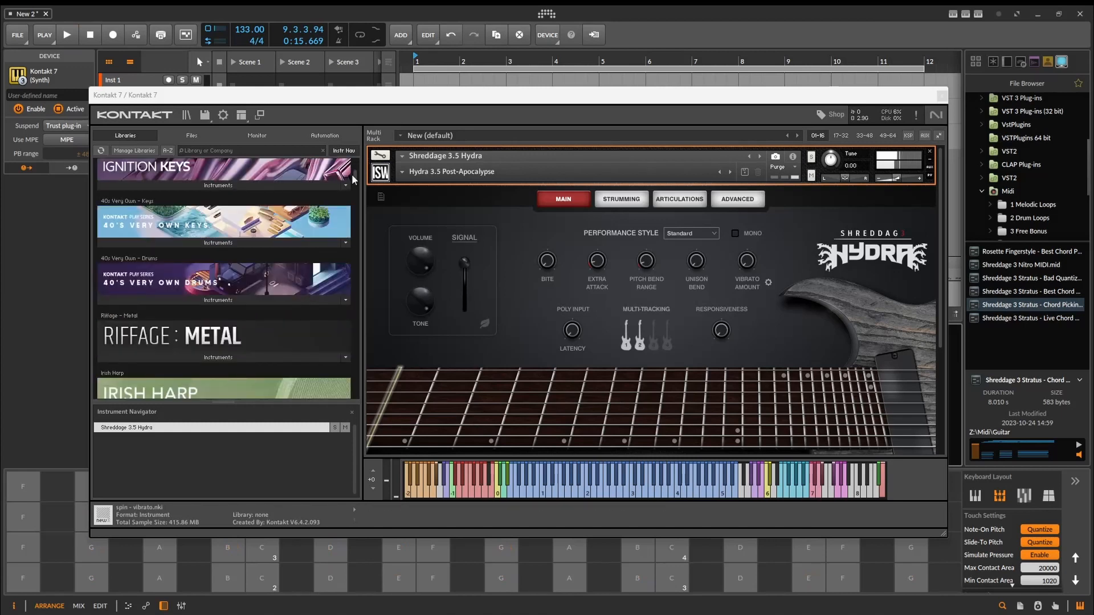
pyautogui.scroll(-15, 335, 356)
pyautogui.scroll(-8, 335, 351)
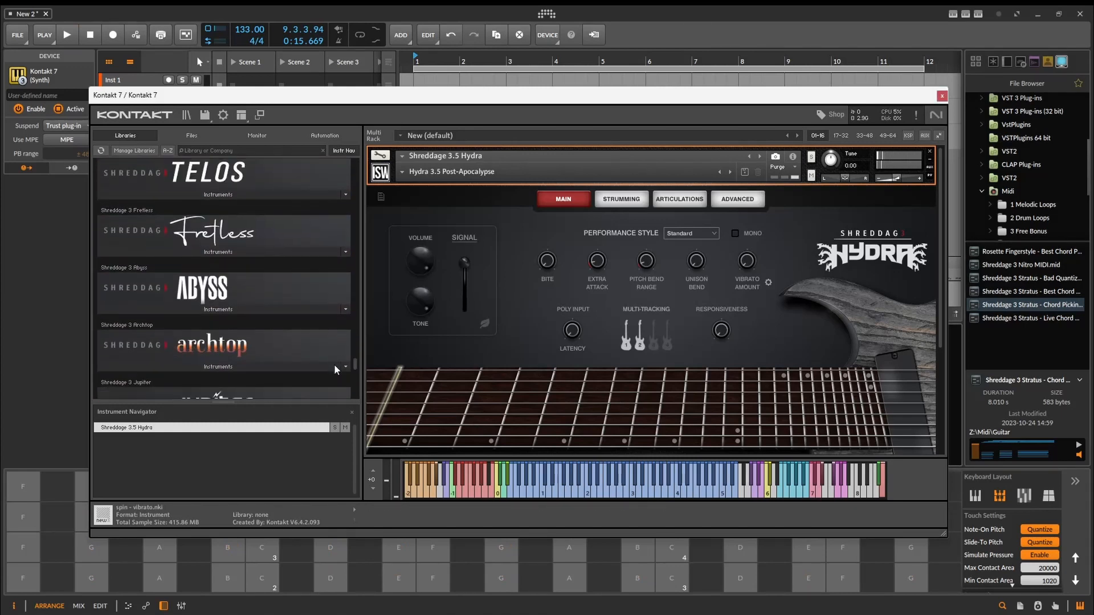
pyautogui.scroll(3, 332, 370)
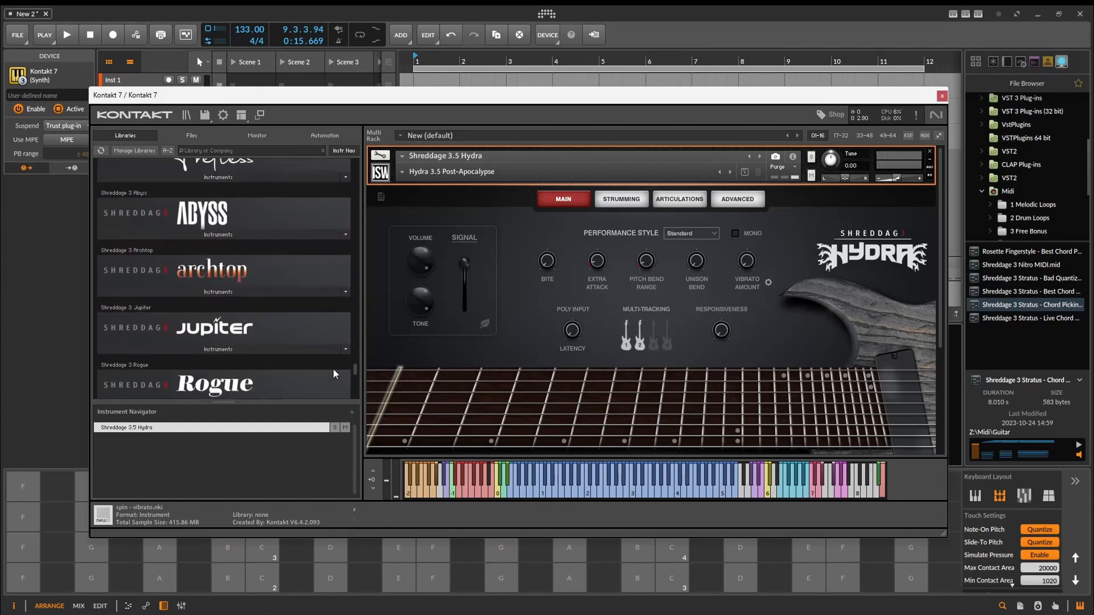
pyautogui.click(196, 309)
pyautogui.moveTo(162, 329); pyautogui.dragTo(494, 320)
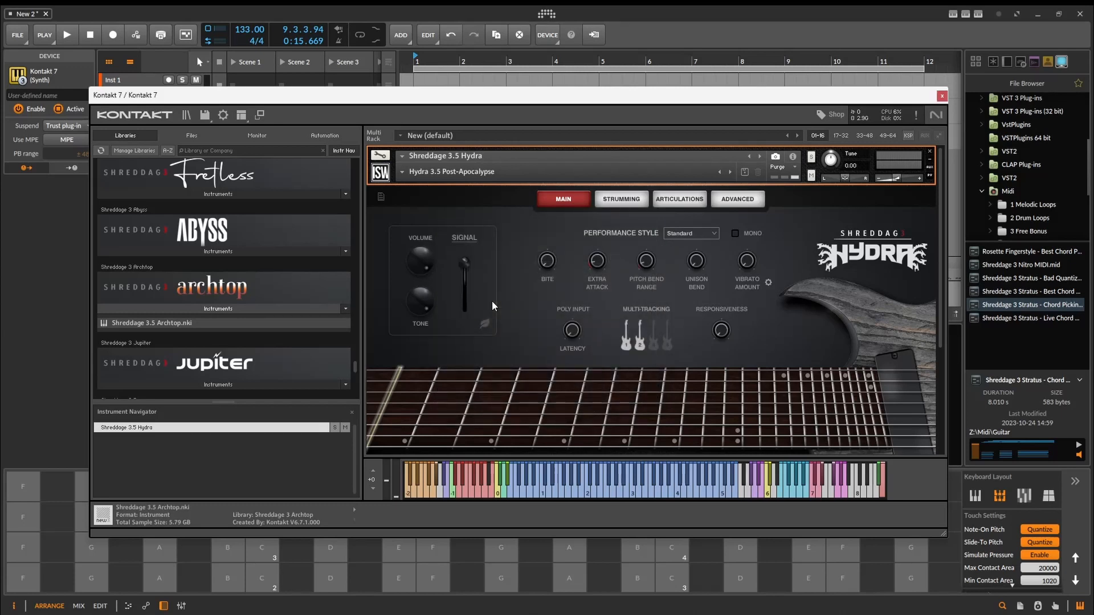
# - Load the Archtop 3.5 Bright Clean snapshot and play the Stratus clips with it
pyautogui.click(402, 172)
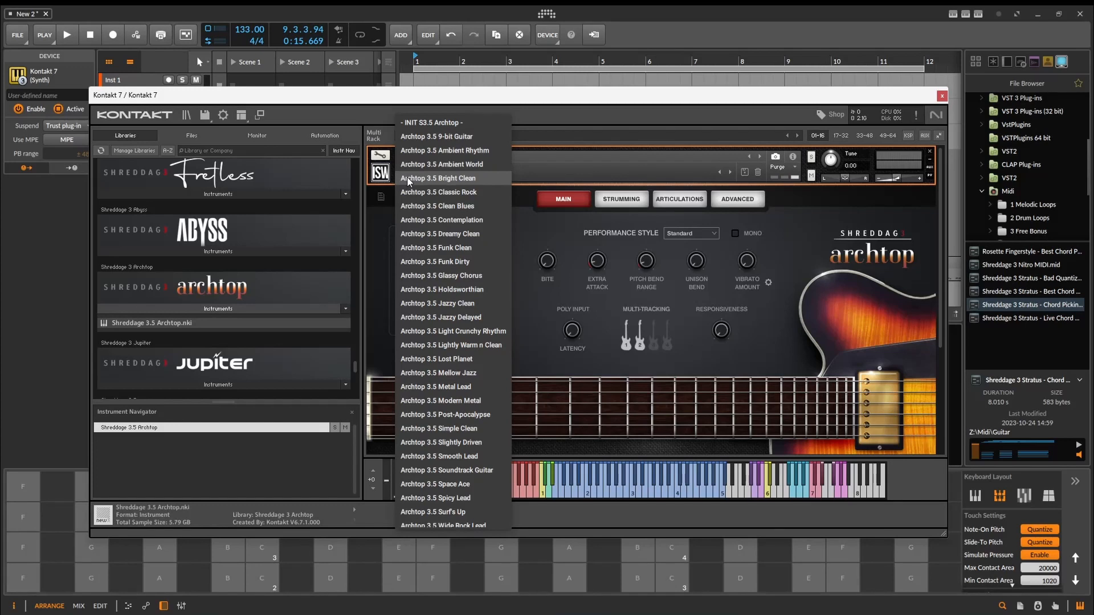
pyautogui.click(408, 178)
pyautogui.click(78, 38)
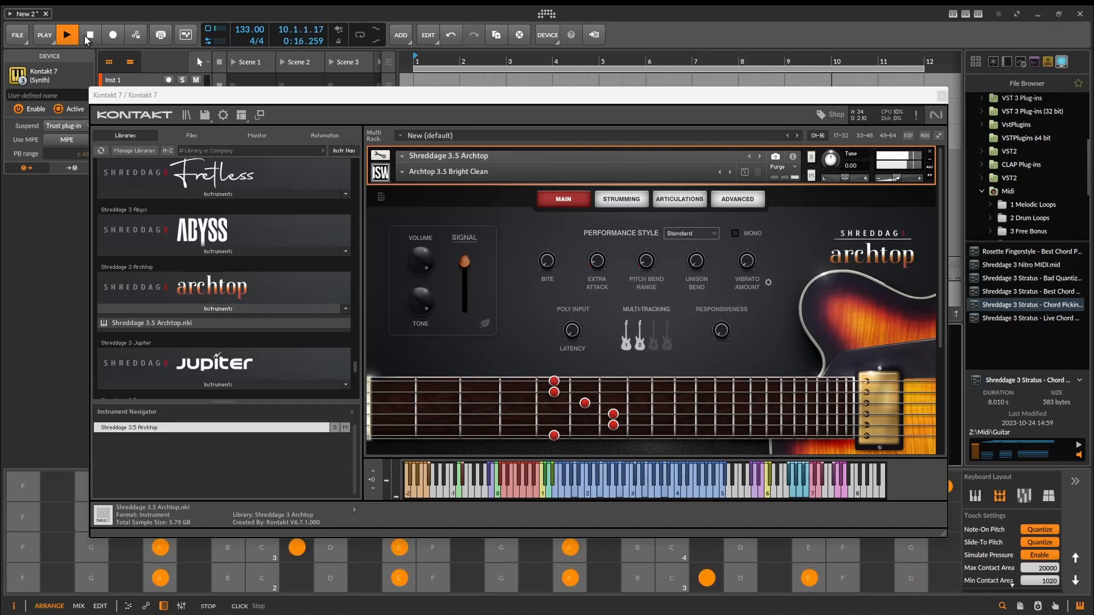
pyautogui.click(87, 38)
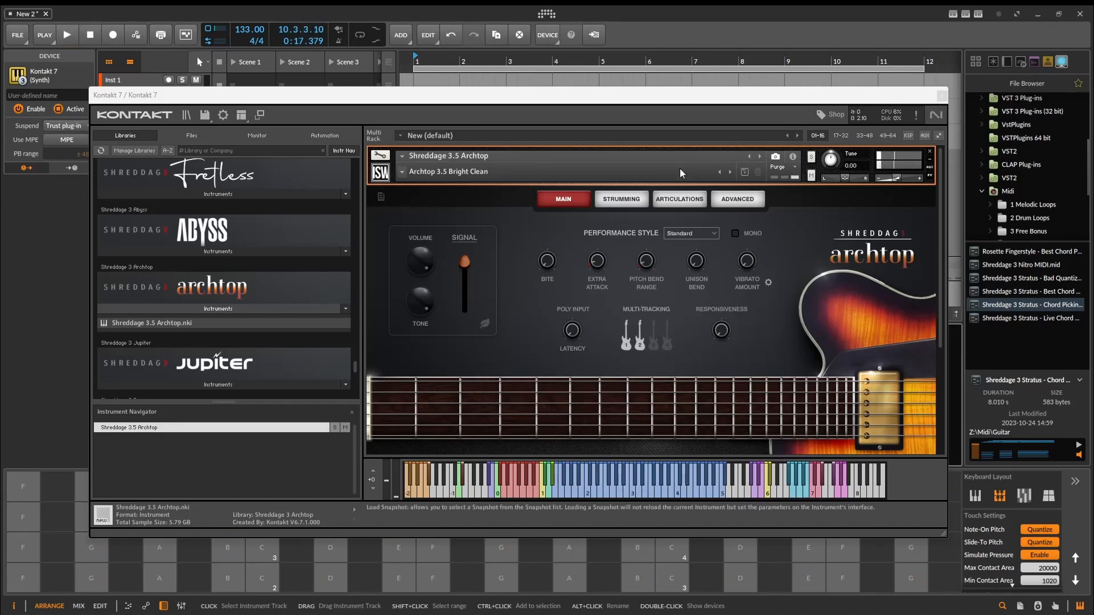
# - Set the play start to bar 7, show Archtop's strumming settings and play the second Stratus clip twice
pyautogui.moveTo(736, 101); pyautogui.dragTo(731, 175)
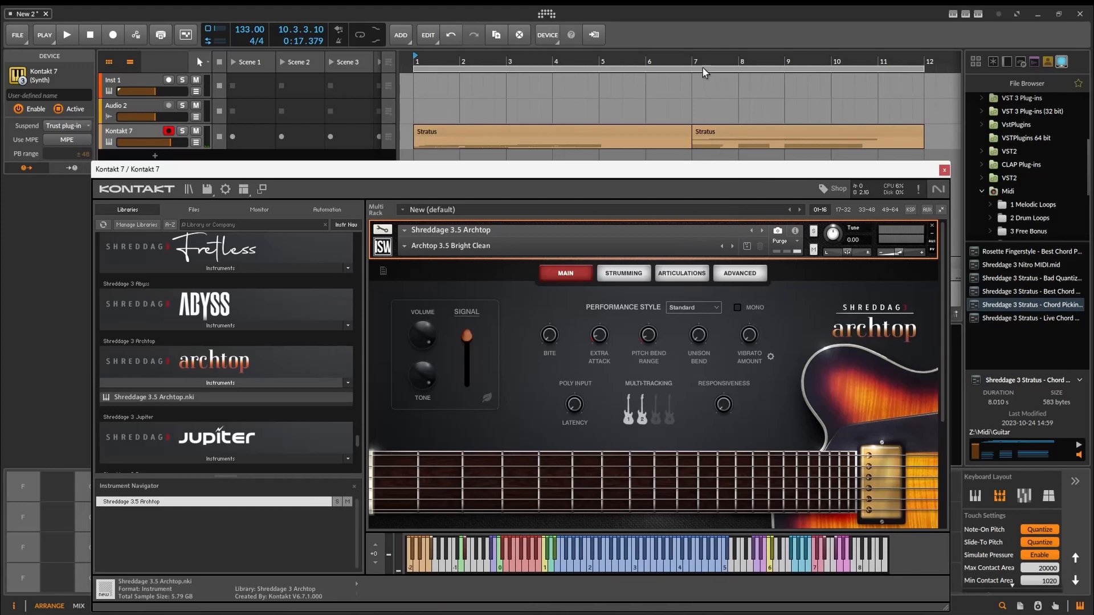
pyautogui.click(693, 63)
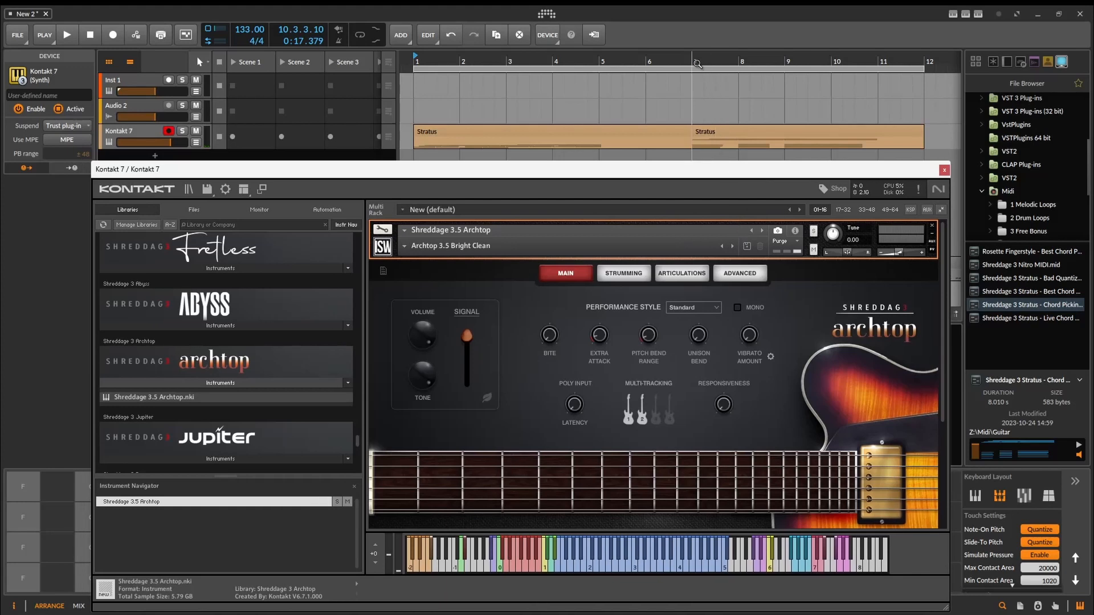
pyautogui.click(629, 273)
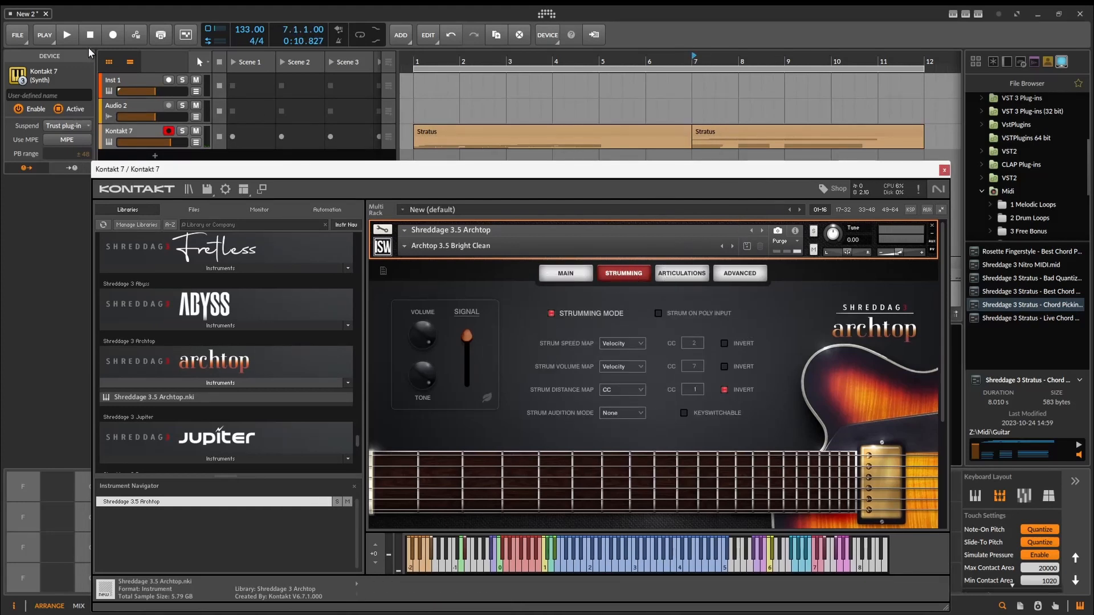
pyautogui.click(69, 38)
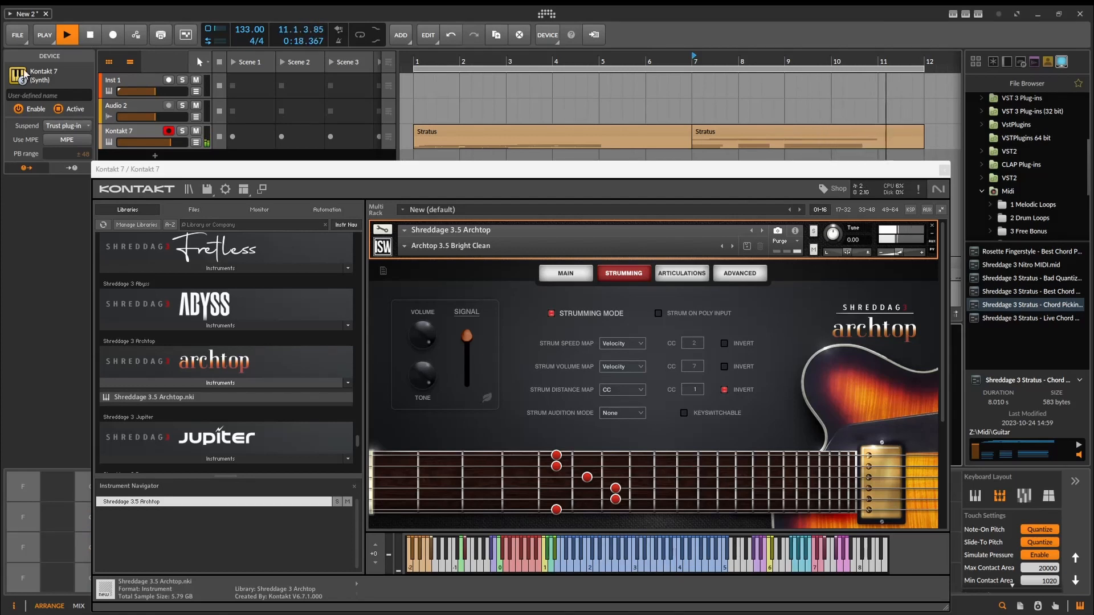
pyautogui.click(89, 34)
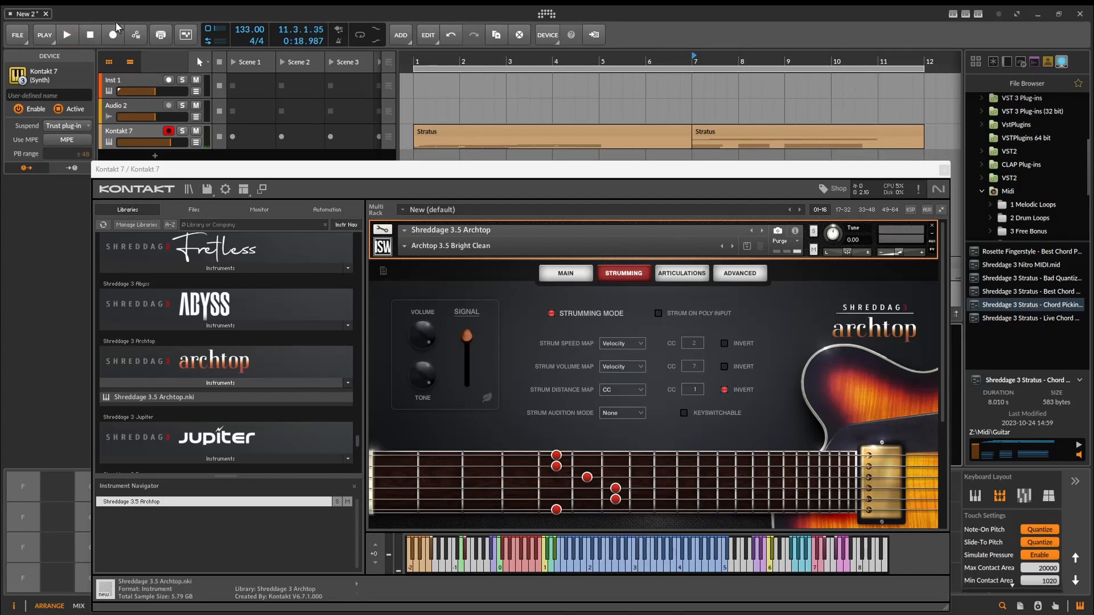
pyautogui.click(64, 38)
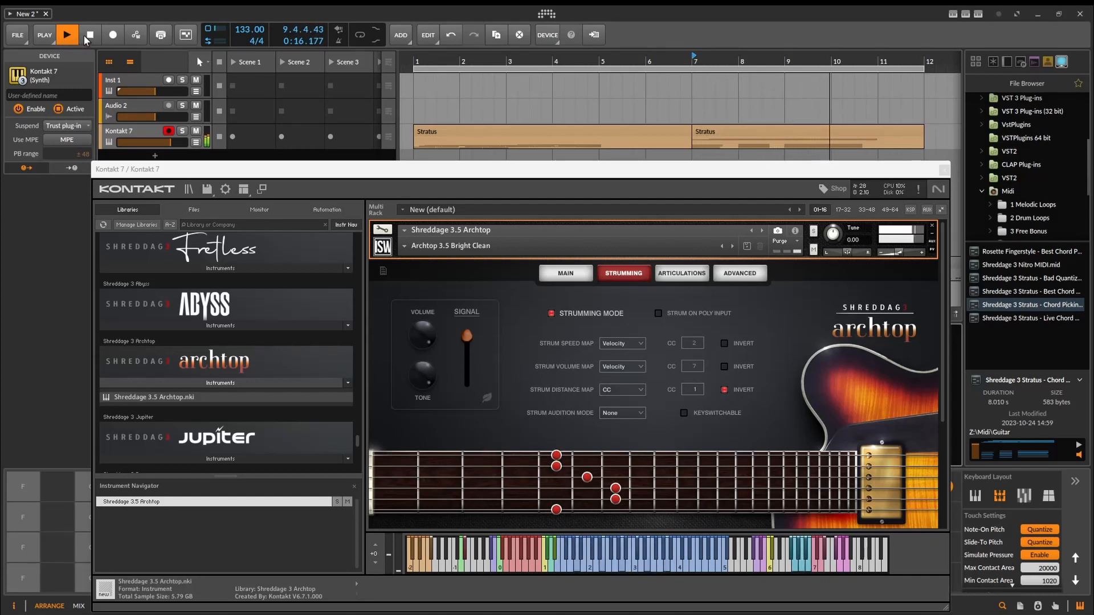
pyautogui.click(89, 35)
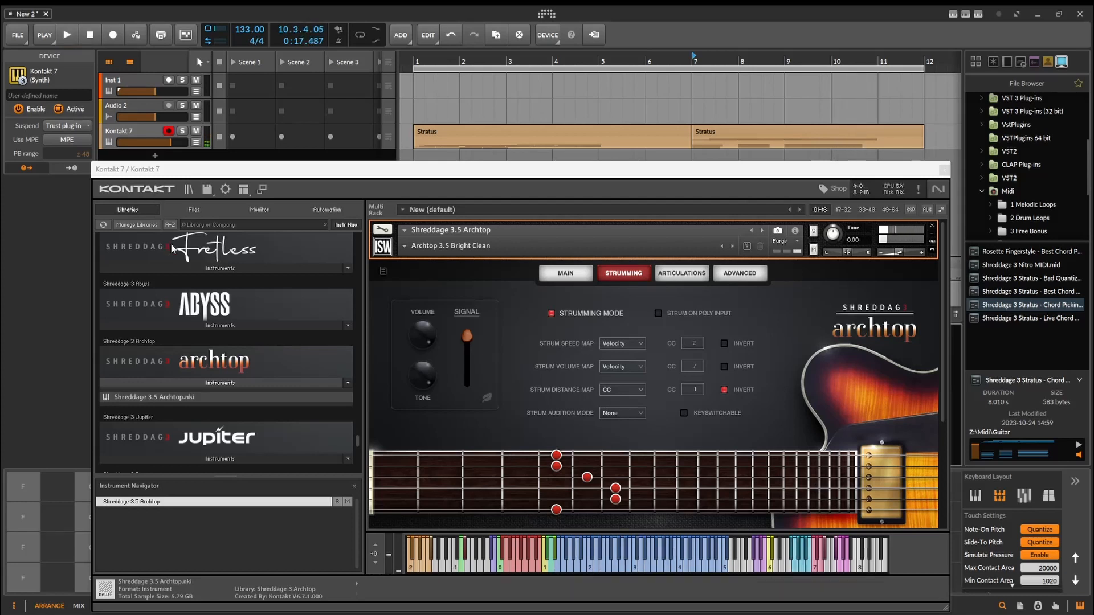
# - Replace Archtop in the rack with Shreddage 3.5 Legacy and play the second Stratus clip with its initial sound
pyautogui.scroll(-1, 180, 329)
pyautogui.scroll(-4, 180, 330)
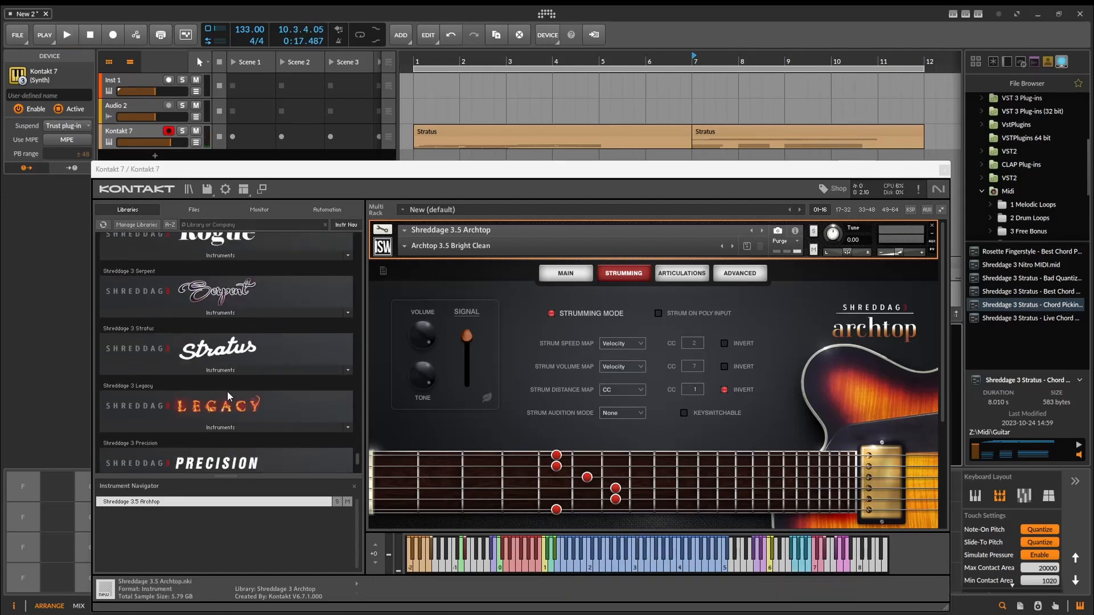
pyautogui.scroll(-1, 215, 398)
pyautogui.click(208, 375)
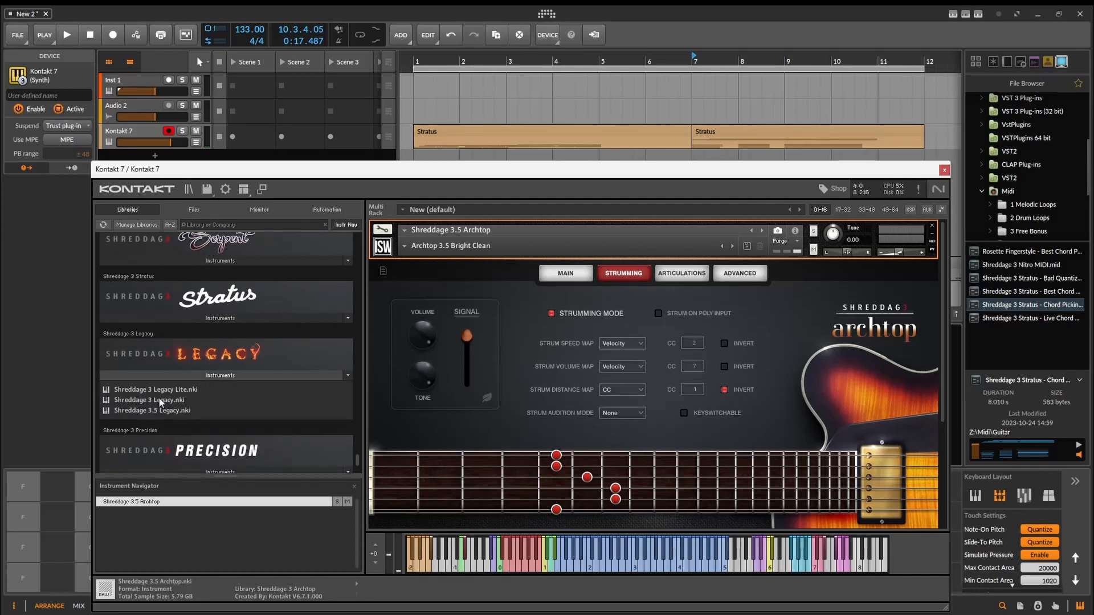
pyautogui.moveTo(141, 410); pyautogui.dragTo(378, 401)
pyautogui.moveTo(449, 398); pyautogui.dragTo(449, 398)
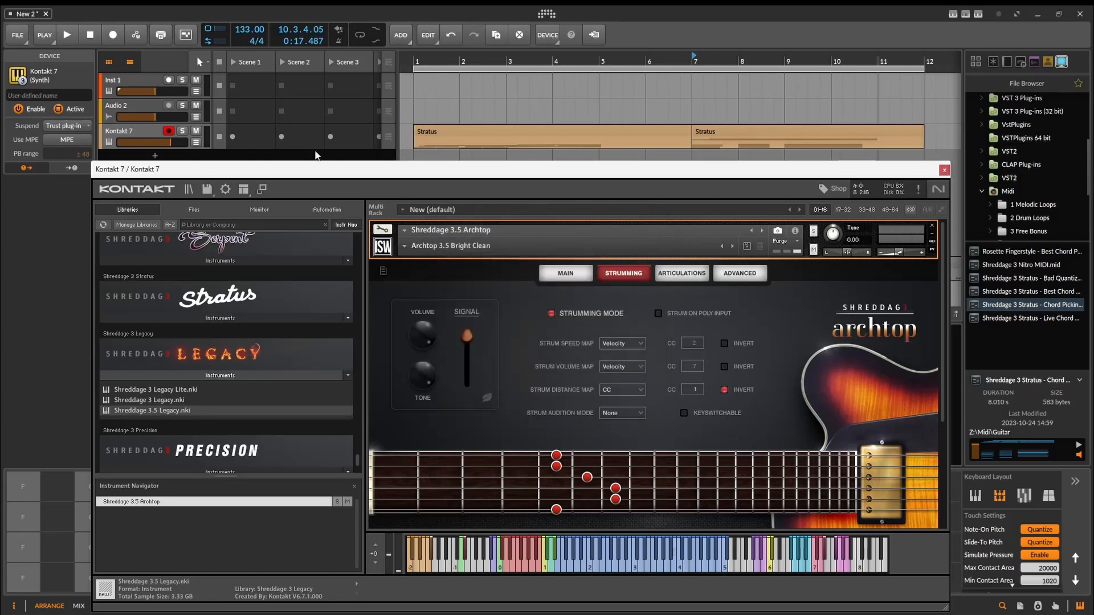
pyautogui.click(73, 36)
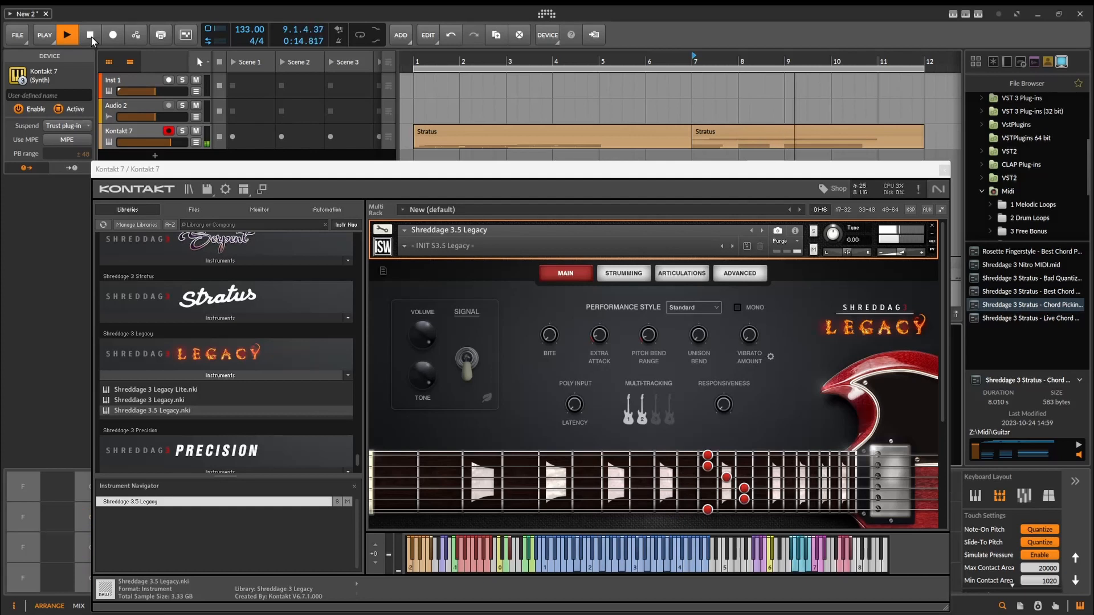
pyautogui.click(90, 36)
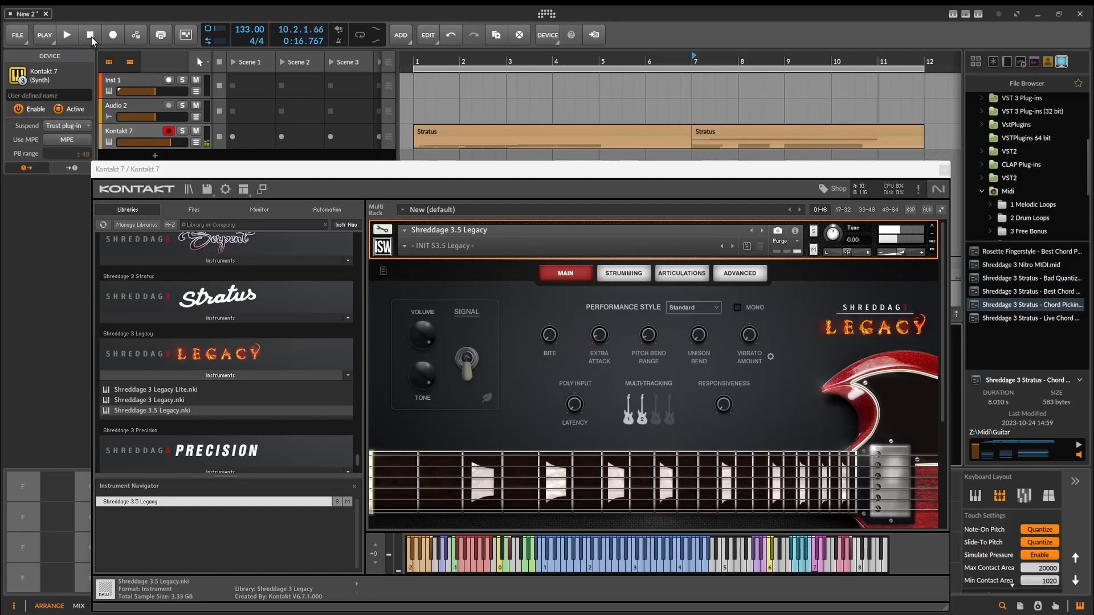
# - Load the Legacy 3.5 Metal Lead 2 snapshot and play the second Stratus clip with it
pyautogui.click(403, 249)
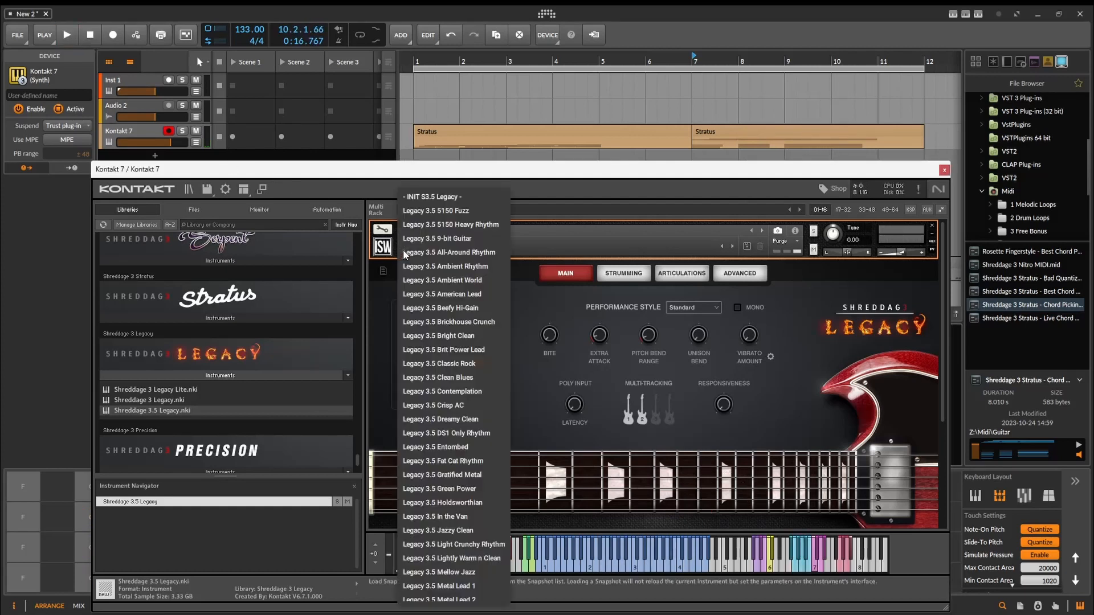
pyautogui.scroll(-5, 436, 394)
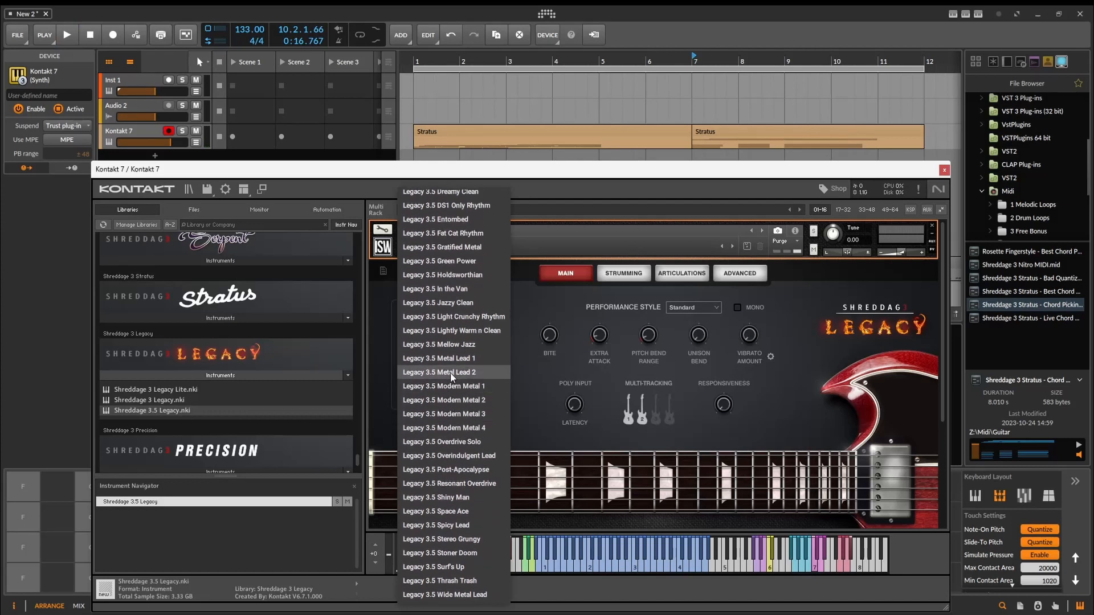
pyautogui.click(450, 371)
pyautogui.click(67, 34)
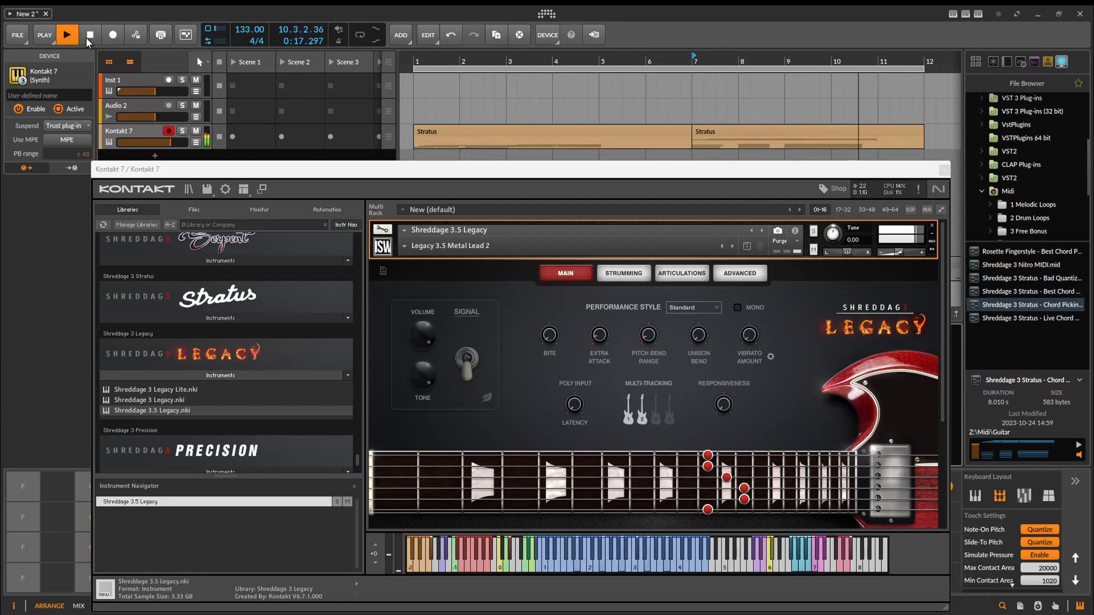
pyautogui.click(88, 36)
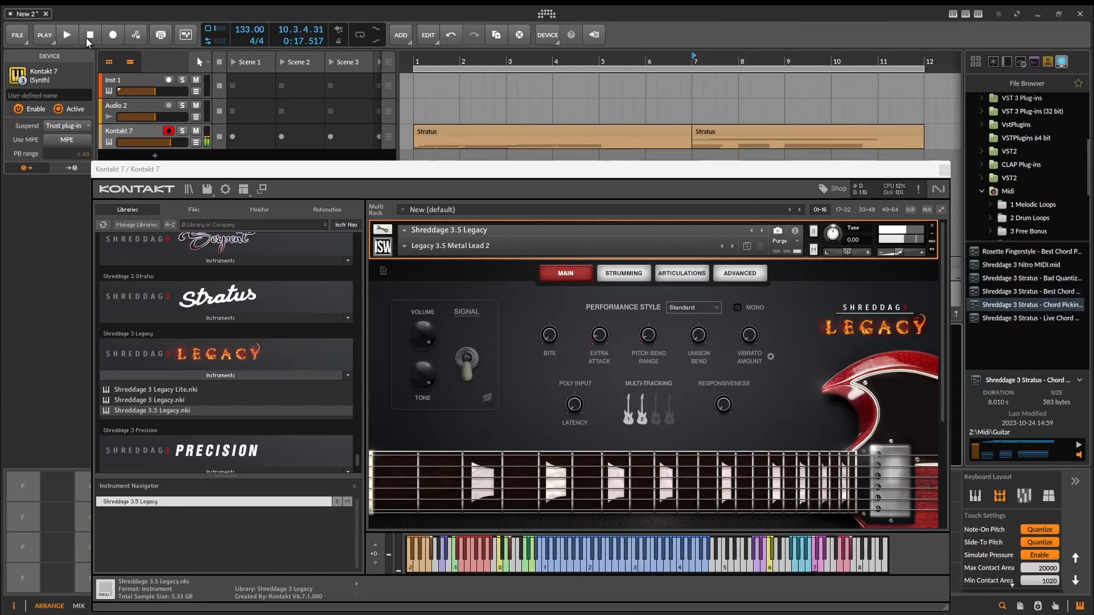
# - Close the Kontakt window, open the second Stratus clip's notes and examine its held chords and staggered high-octave trigger notes
pyautogui.click(943, 171)
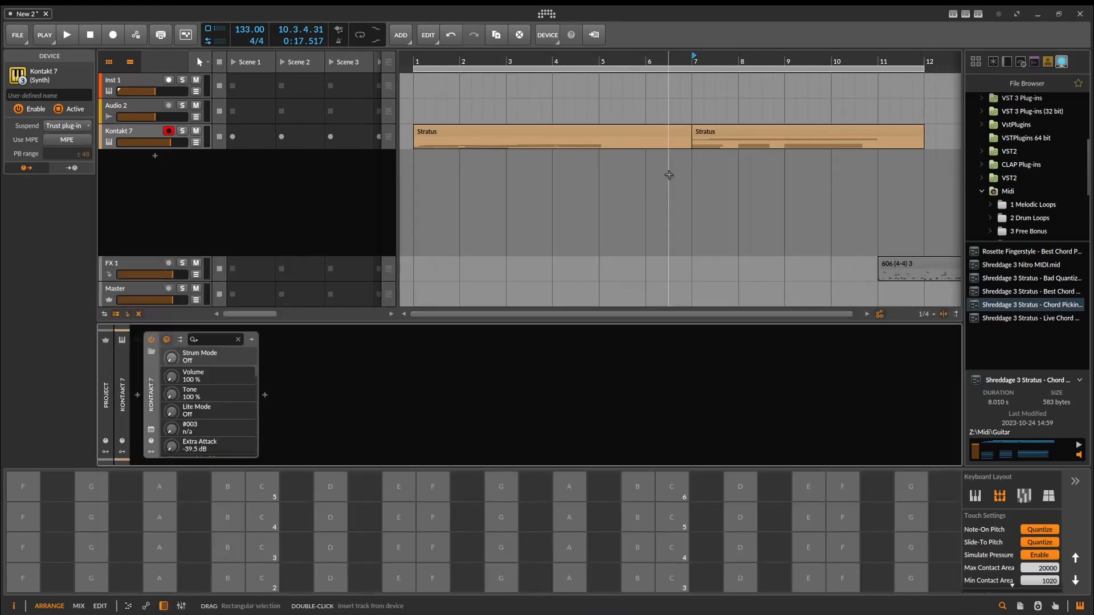
pyautogui.doubleClick(725, 134)
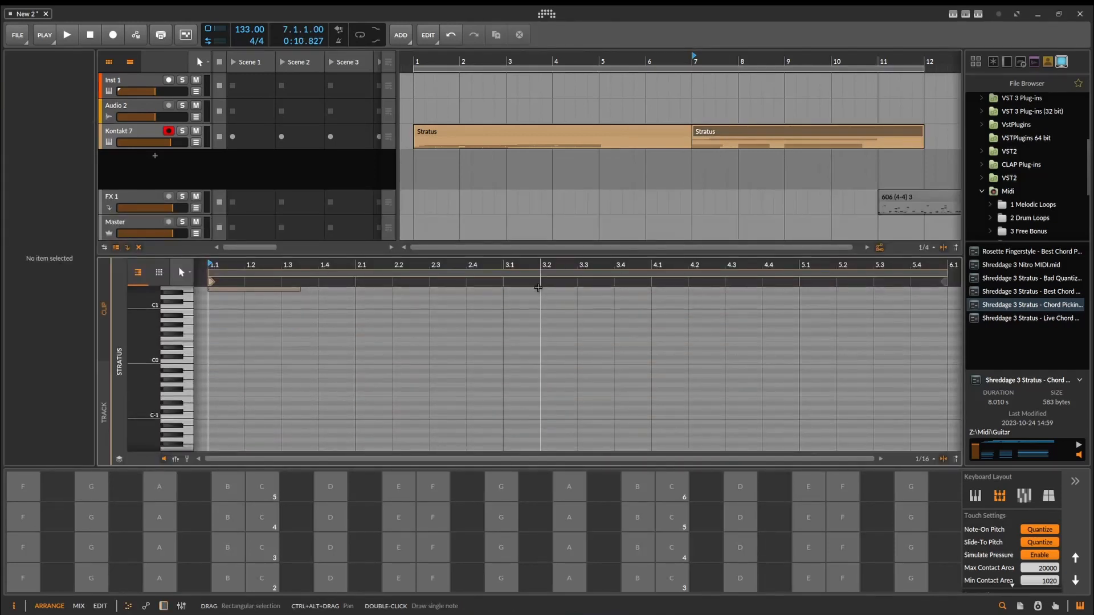
pyautogui.scroll(7, 525, 383)
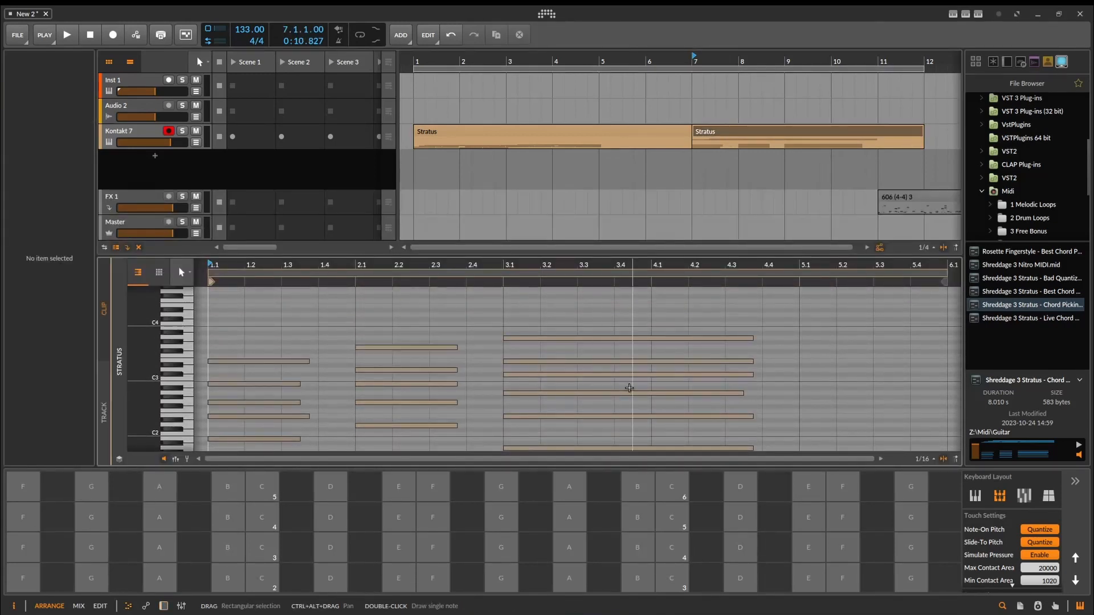
pyautogui.moveTo(563, 256); pyautogui.dragTo(563, 214)
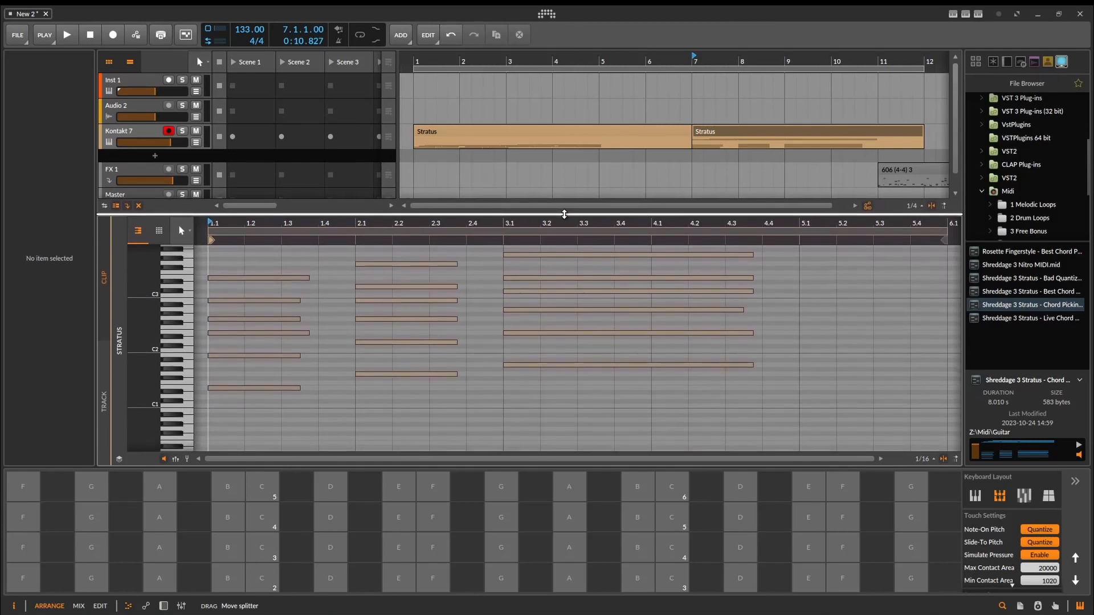
pyautogui.scroll(2, 541, 313)
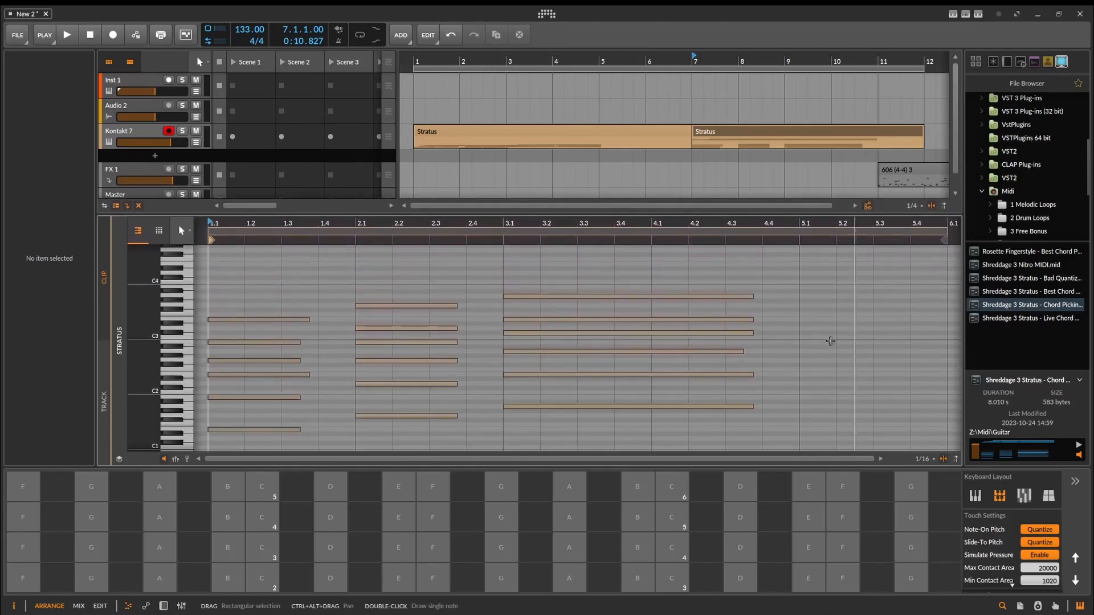
pyautogui.scroll(4, 448, 360)
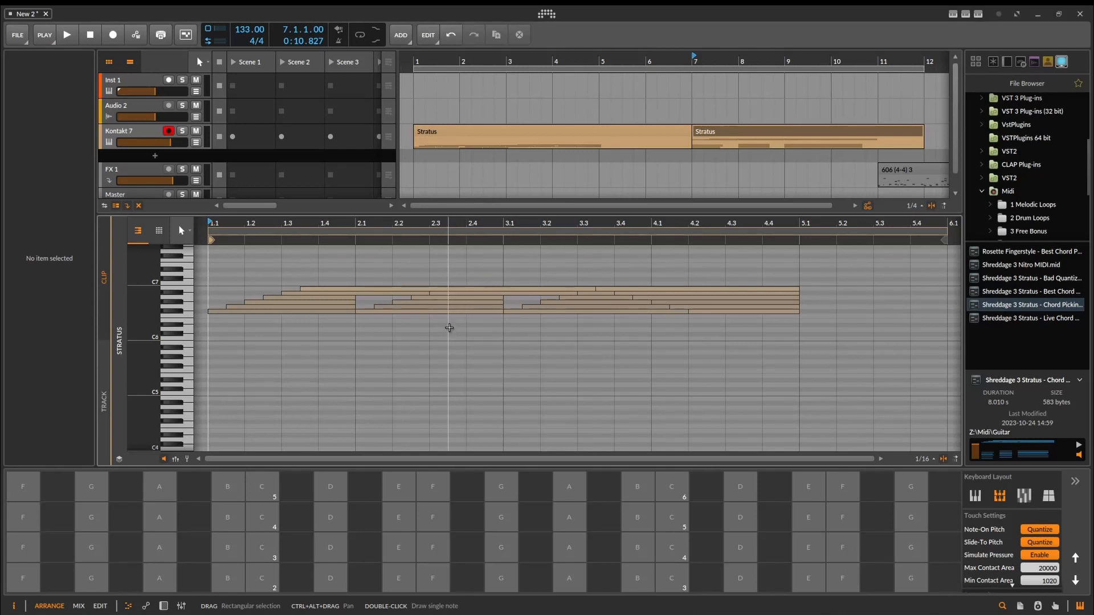
pyautogui.scroll(5, 449, 328)
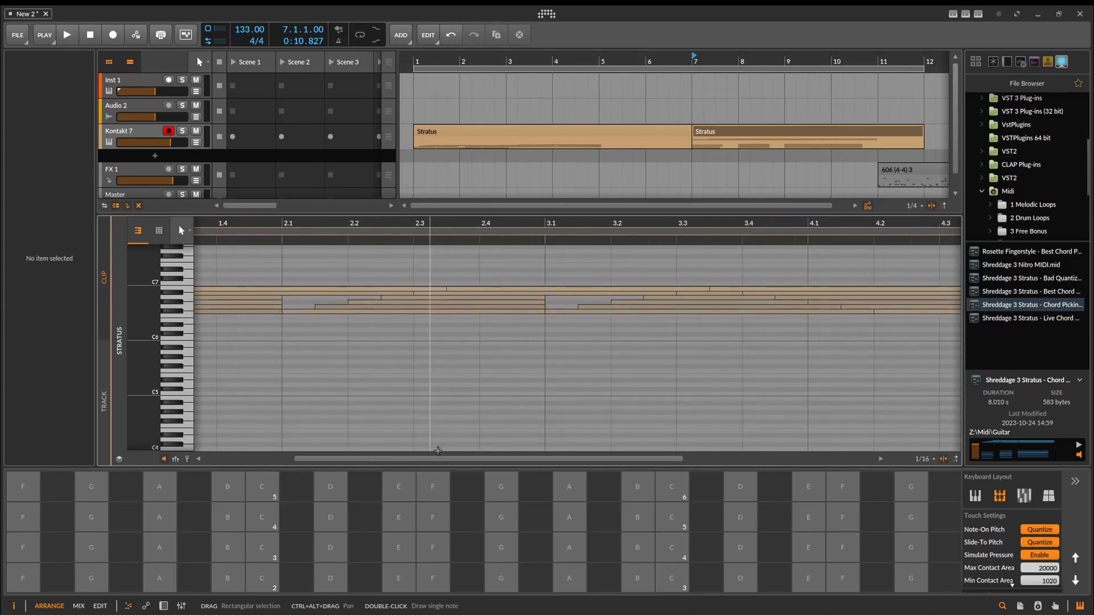
pyautogui.moveTo(438, 459); pyautogui.dragTo(367, 461)
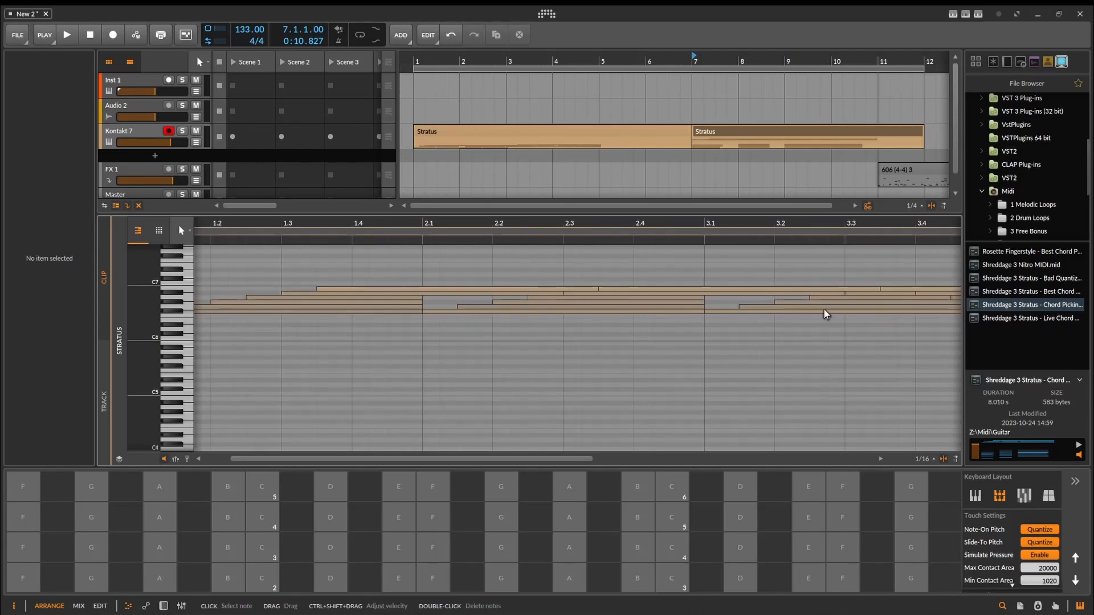
pyautogui.moveTo(550, 458); pyautogui.dragTo(718, 458)
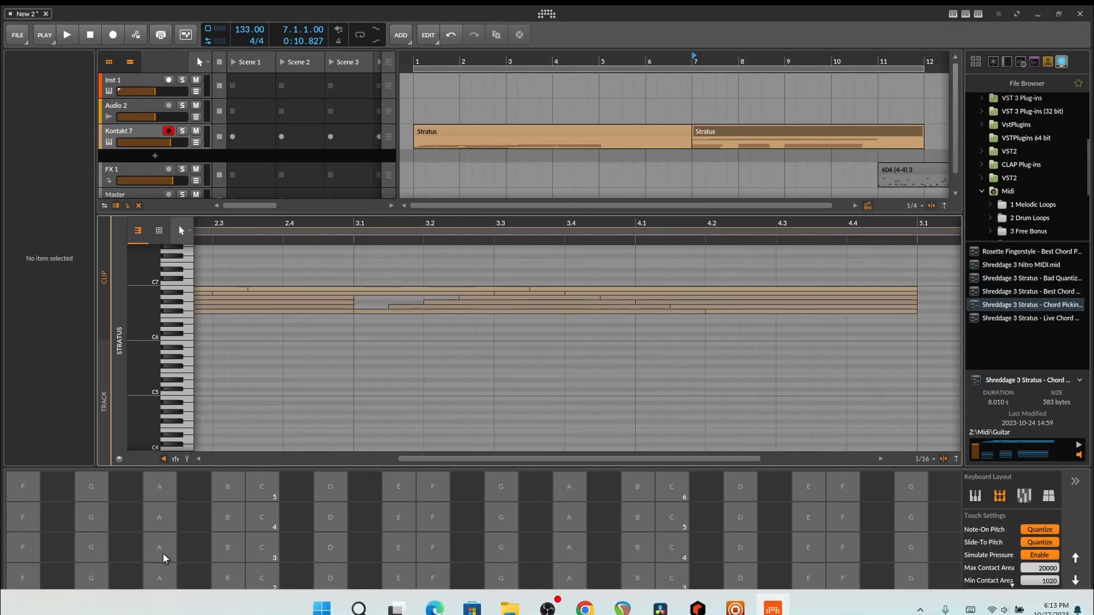
# - Return to the track's device view and reopen the Kontakt 7 window
pyautogui.press('d')
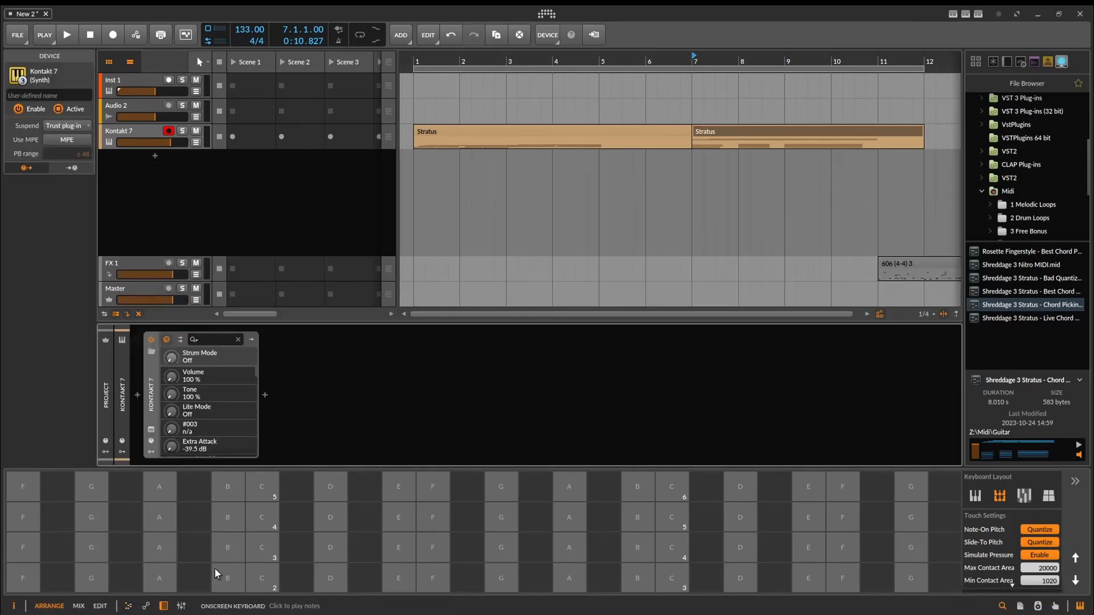
pyautogui.click(151, 429)
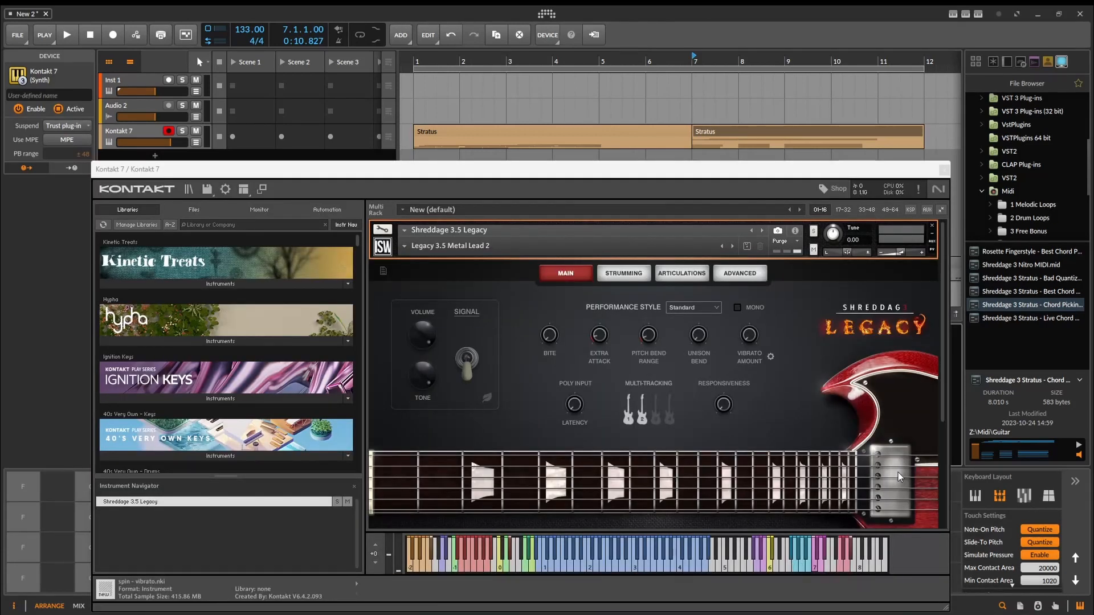
# - Open the second Stratus clip's notes, close the Kontakt window and examine the held chords and high-octave trigger notes
pyautogui.doubleClick(800, 127)
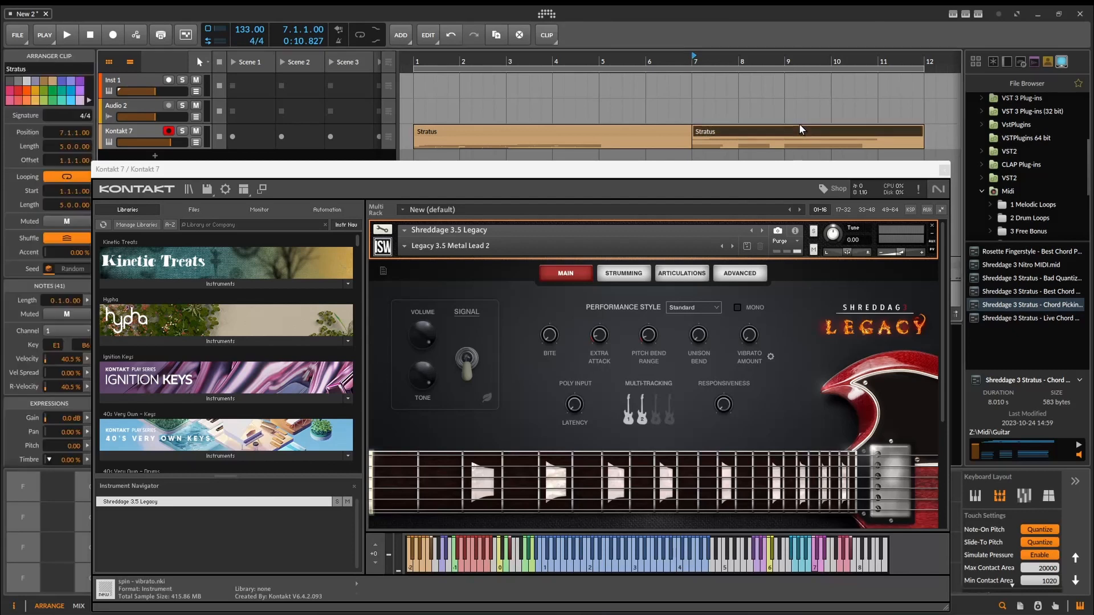
pyautogui.click(944, 169)
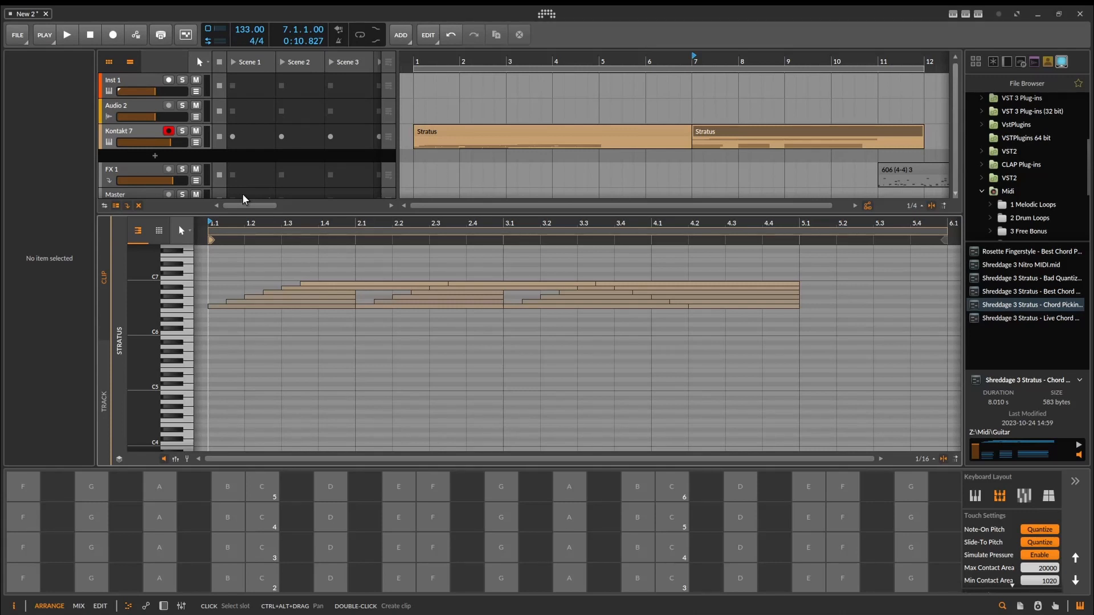
pyautogui.scroll(-10, 733, 386)
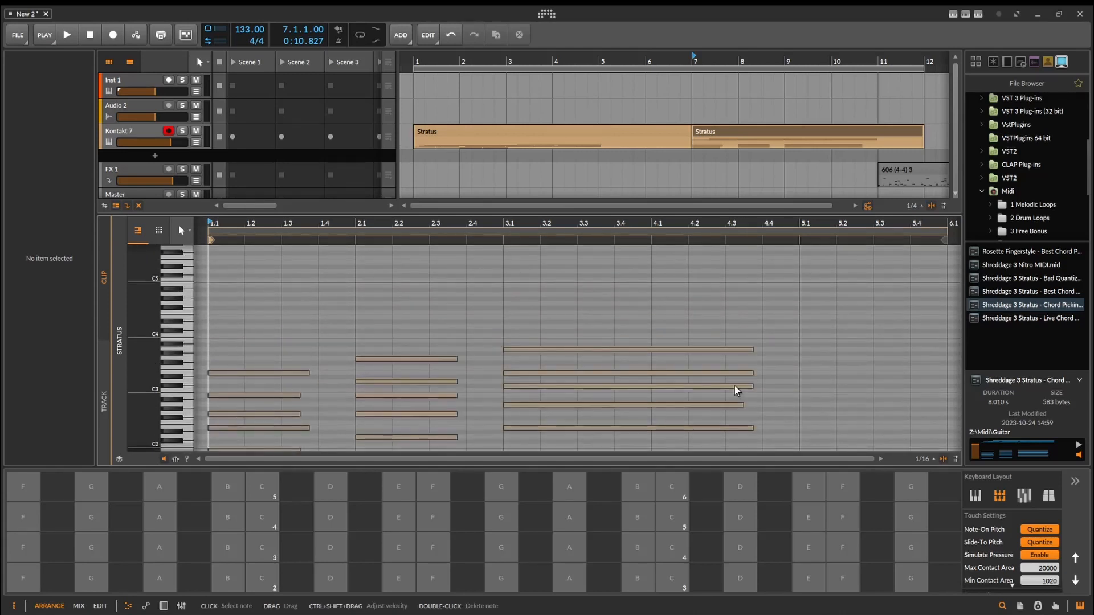
pyautogui.scroll(3, 733, 386)
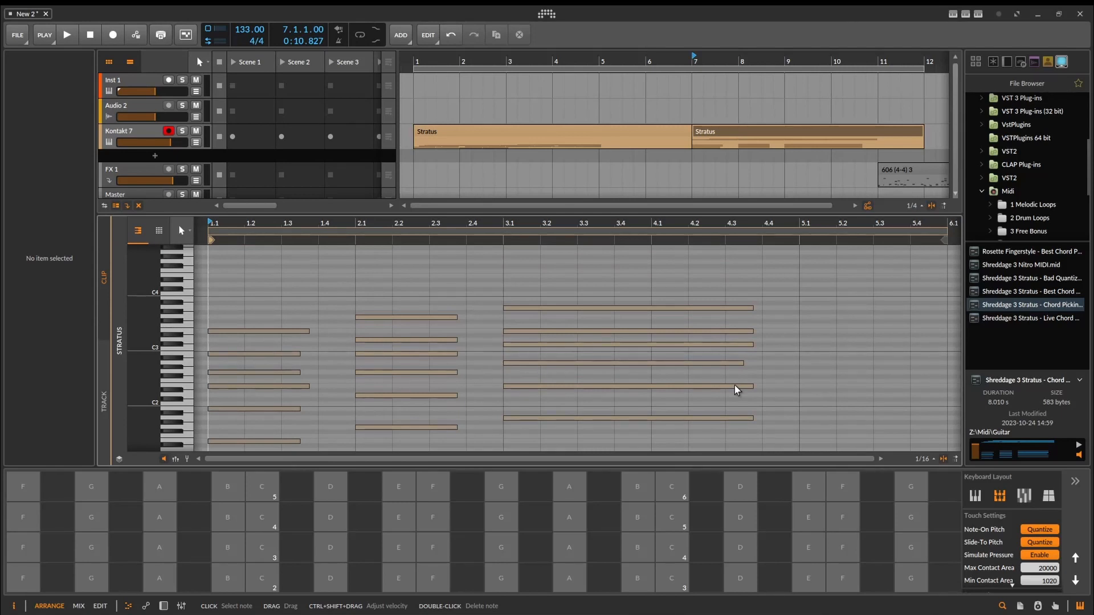
pyautogui.scroll(8, 734, 390)
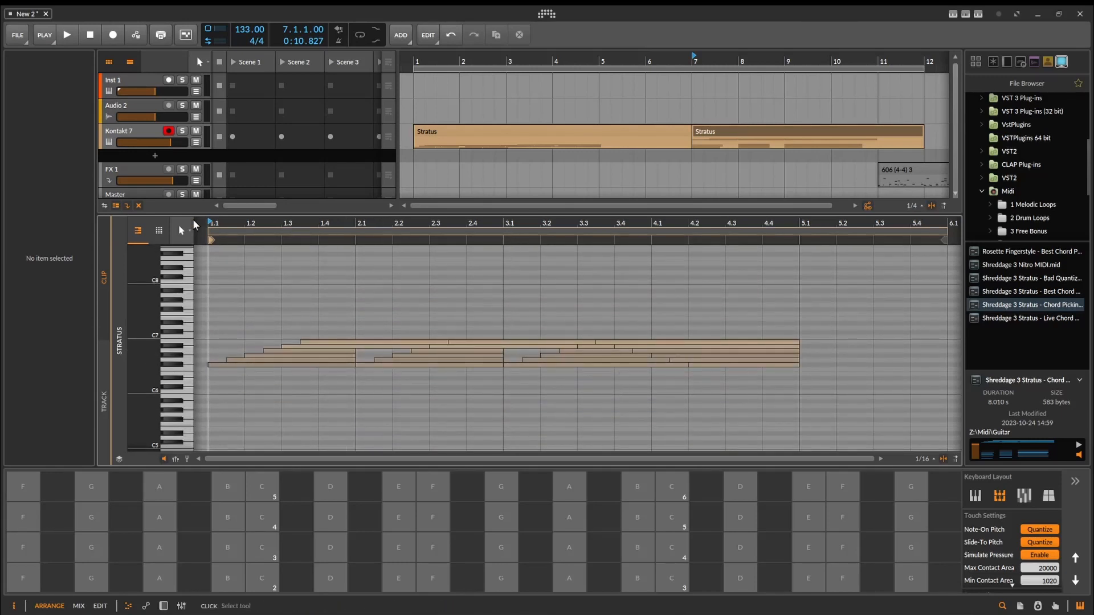
# - Reopen Kontakt 7 from the device view, load the Legacy 3.5 Bright Clean snapshot and play the second Stratus clip with it
pyautogui.click(163, 605)
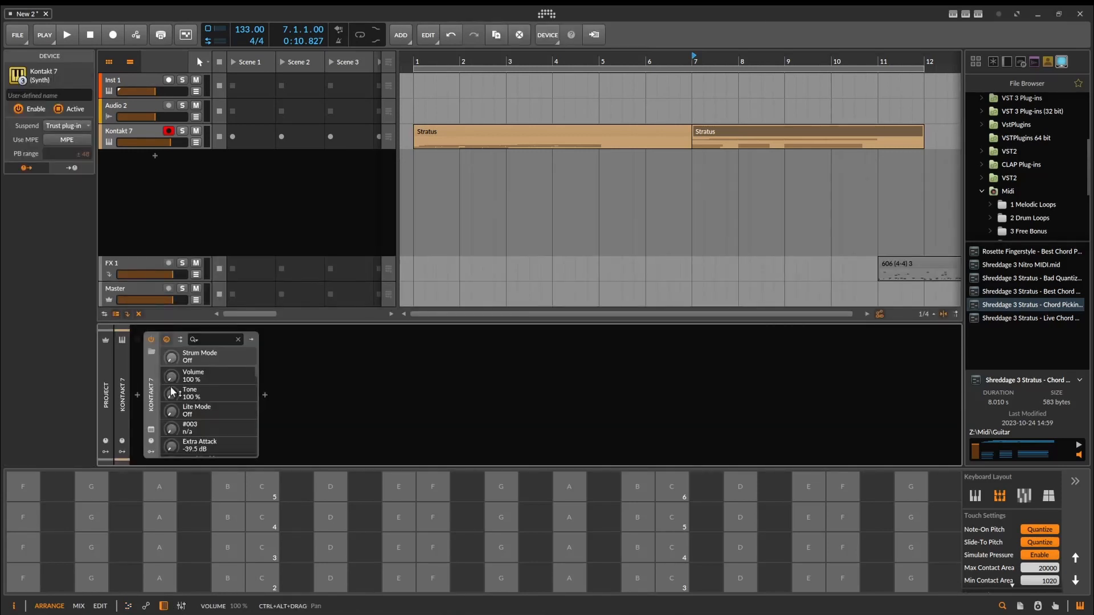
pyautogui.click(151, 429)
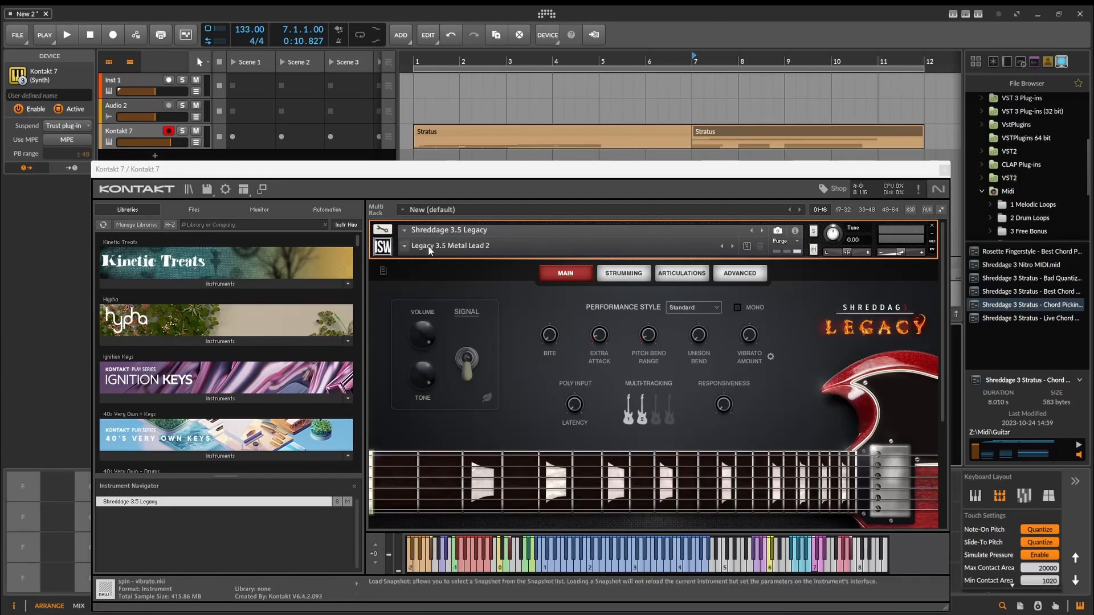
pyautogui.click(405, 246)
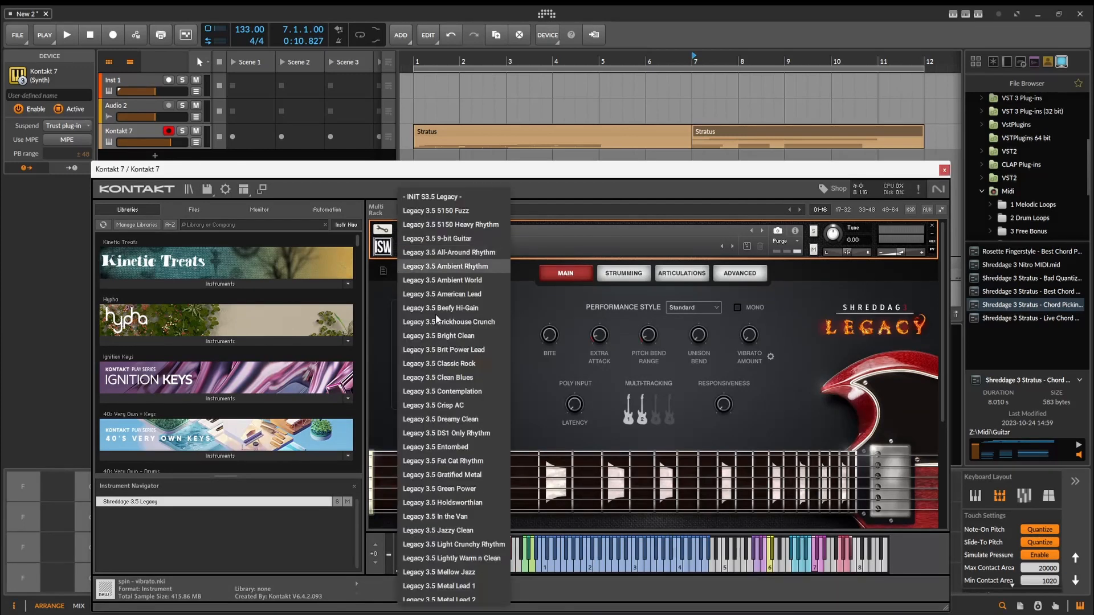
pyautogui.click(471, 338)
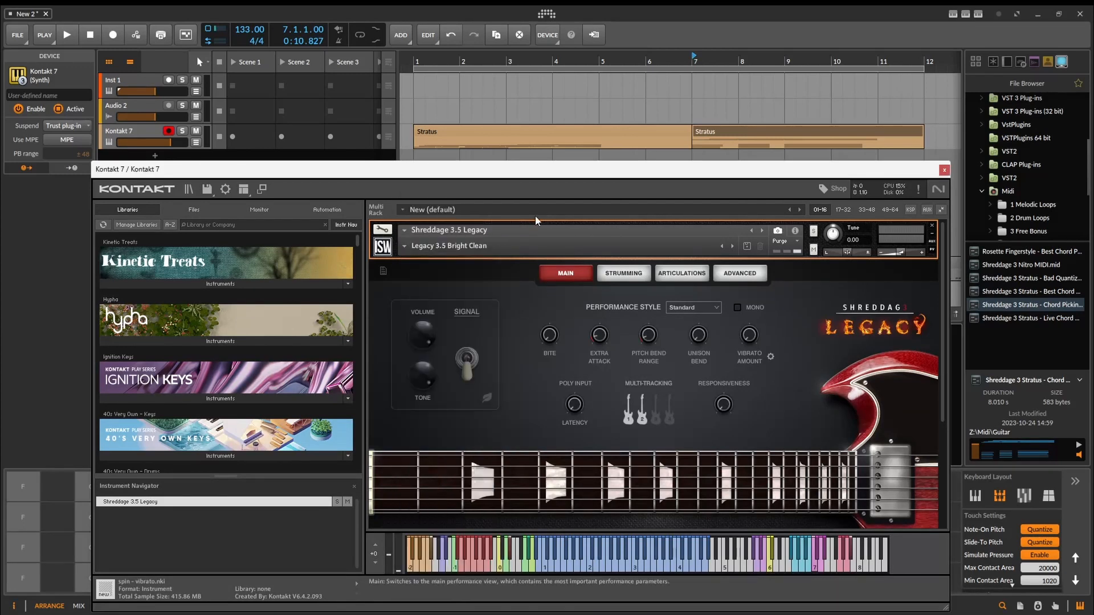
pyautogui.click(72, 38)
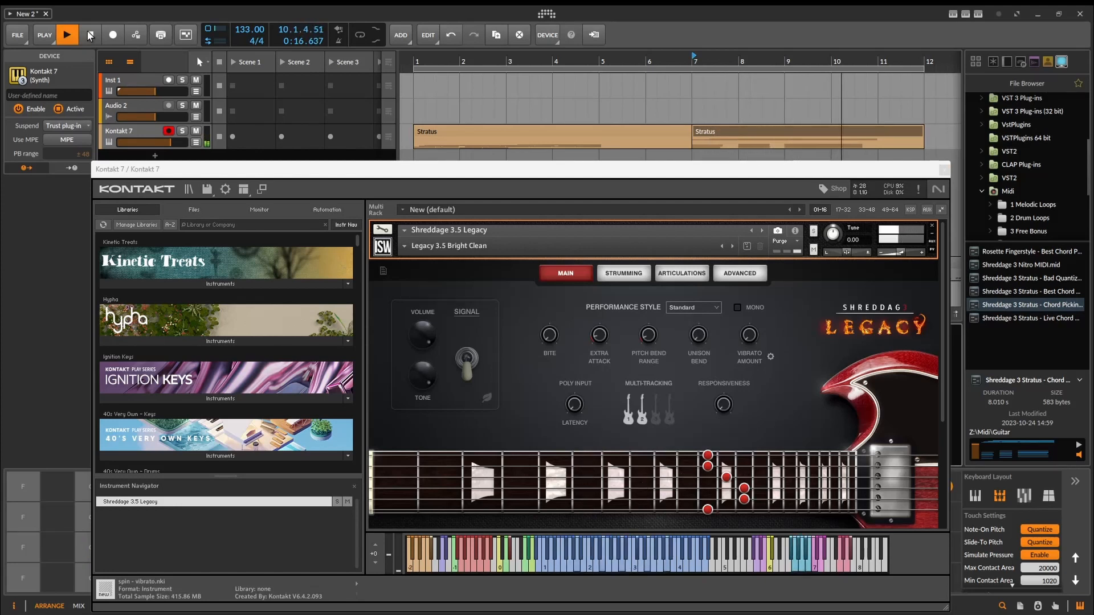
pyautogui.click(88, 34)
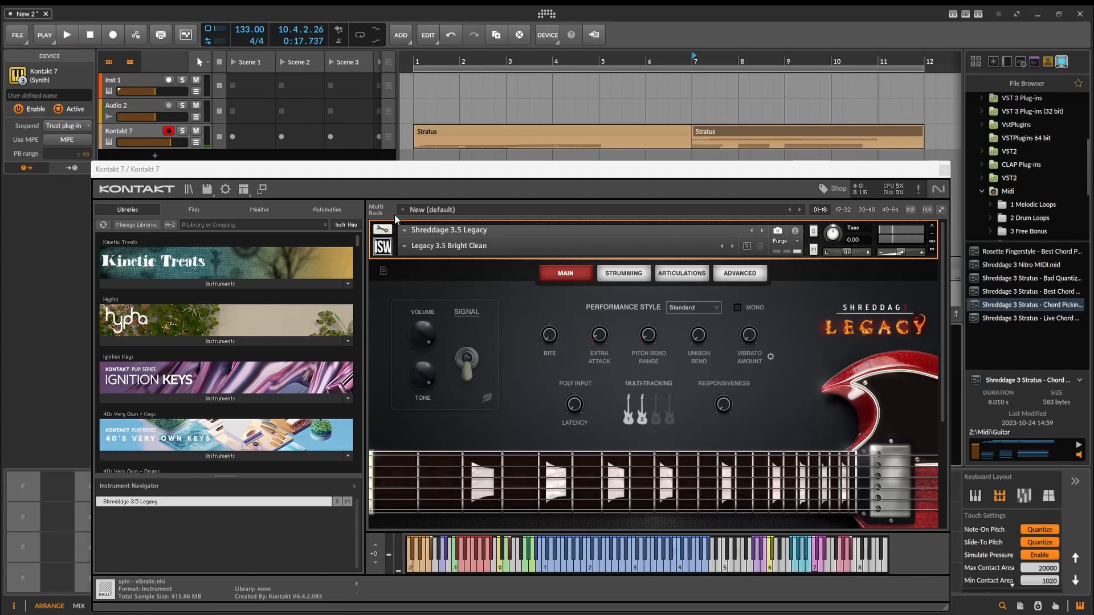
# - Load the Legacy 3.5 Ambient World snapshot and play the second Stratus clip with it
pyautogui.click(405, 245)
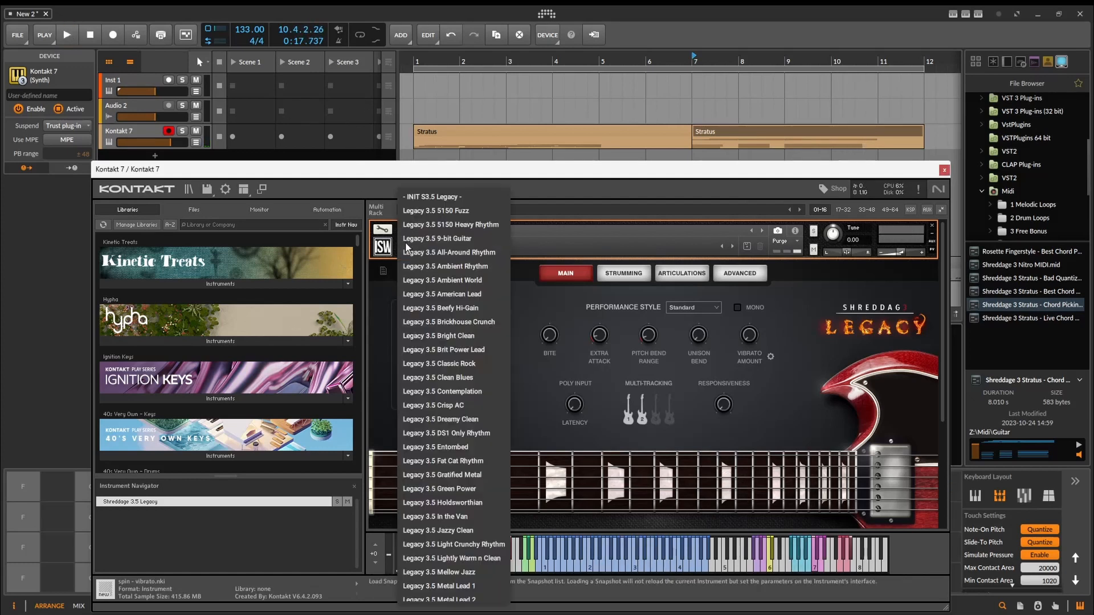
pyautogui.click(418, 278)
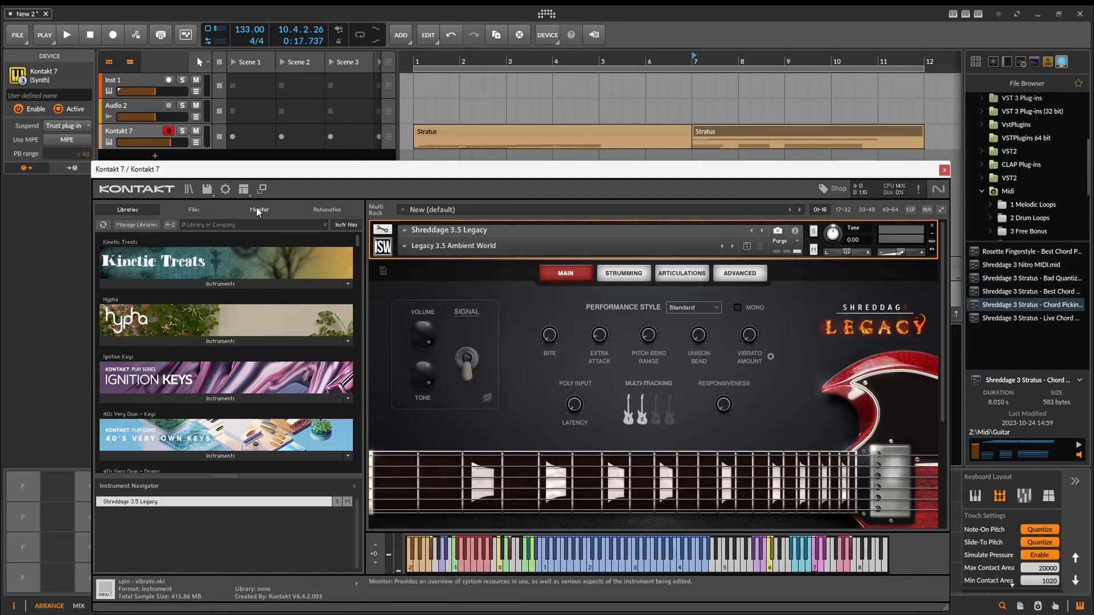
pyautogui.click(68, 35)
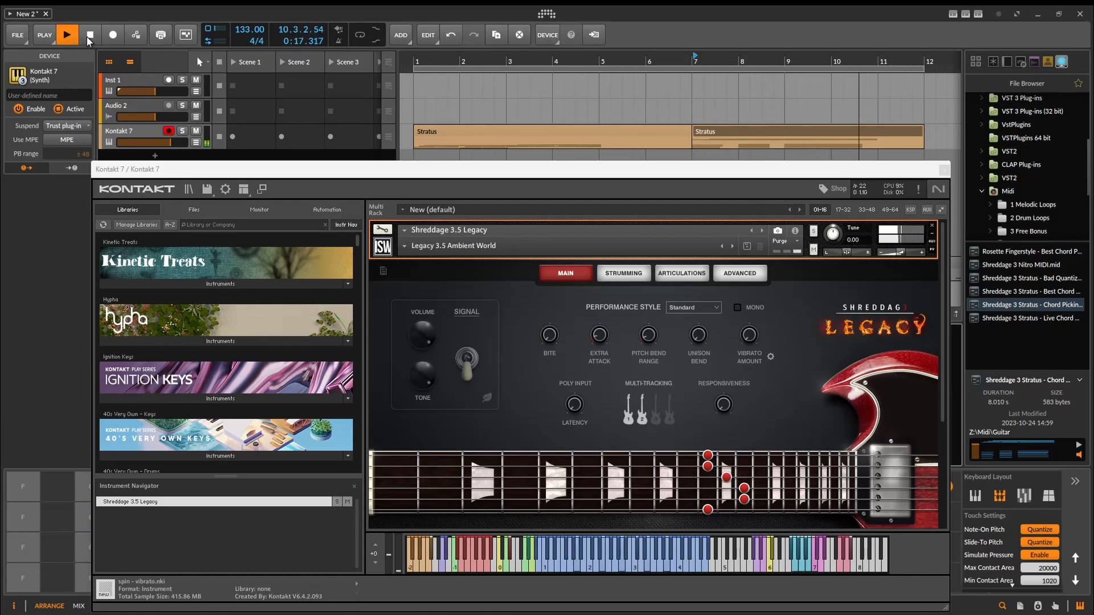
pyautogui.click(88, 37)
# - Load the Legacy 3.5 5150 Heavy Rhythm snapshot and play the second Stratus clip with it
pyautogui.click(405, 247)
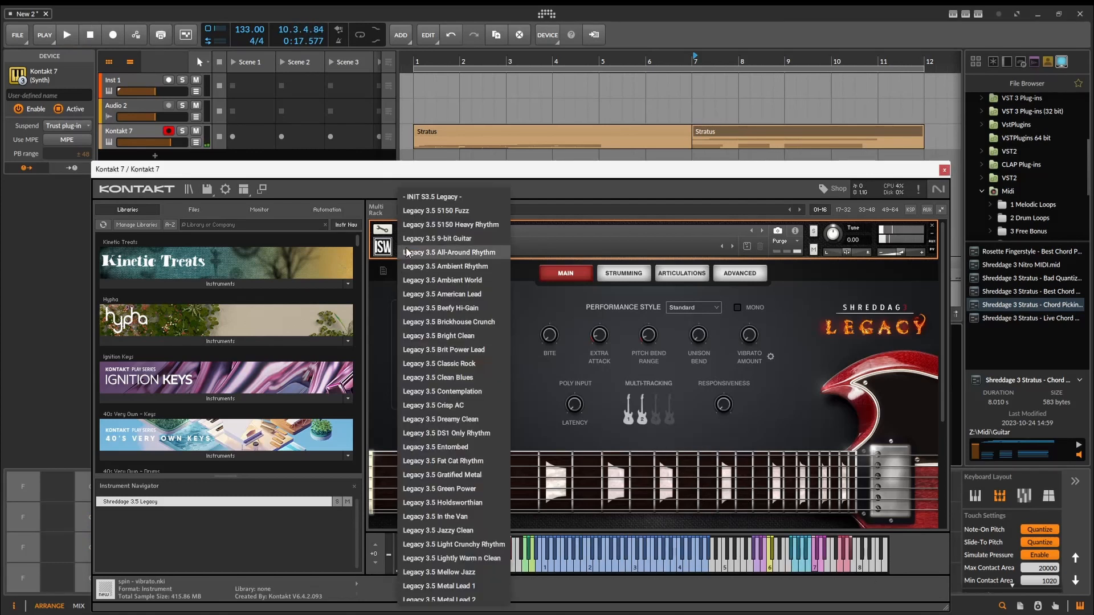
pyautogui.click(490, 226)
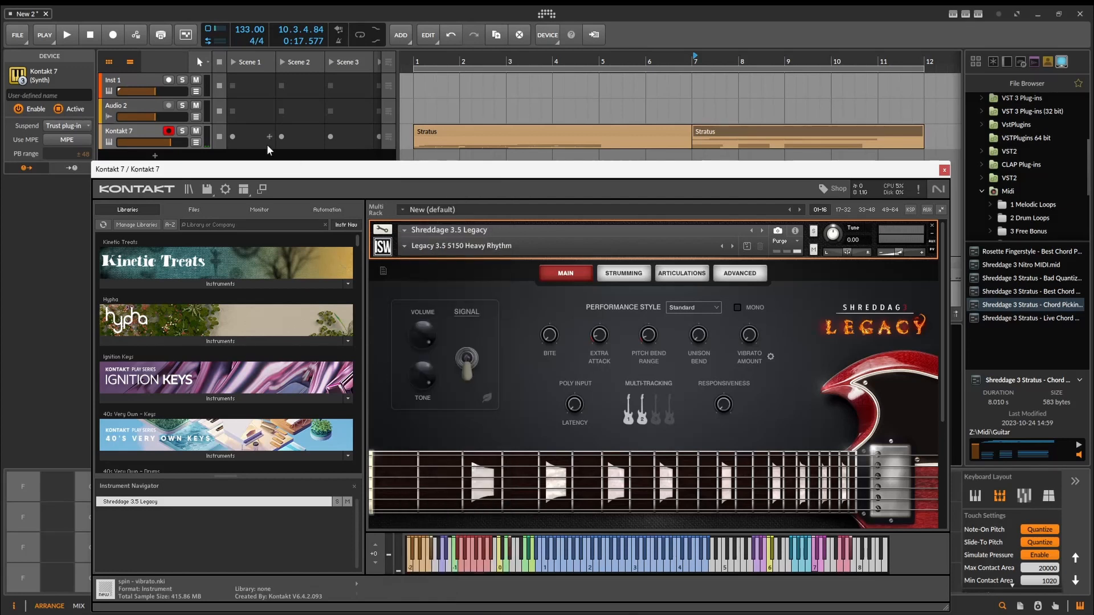
pyautogui.click(69, 35)
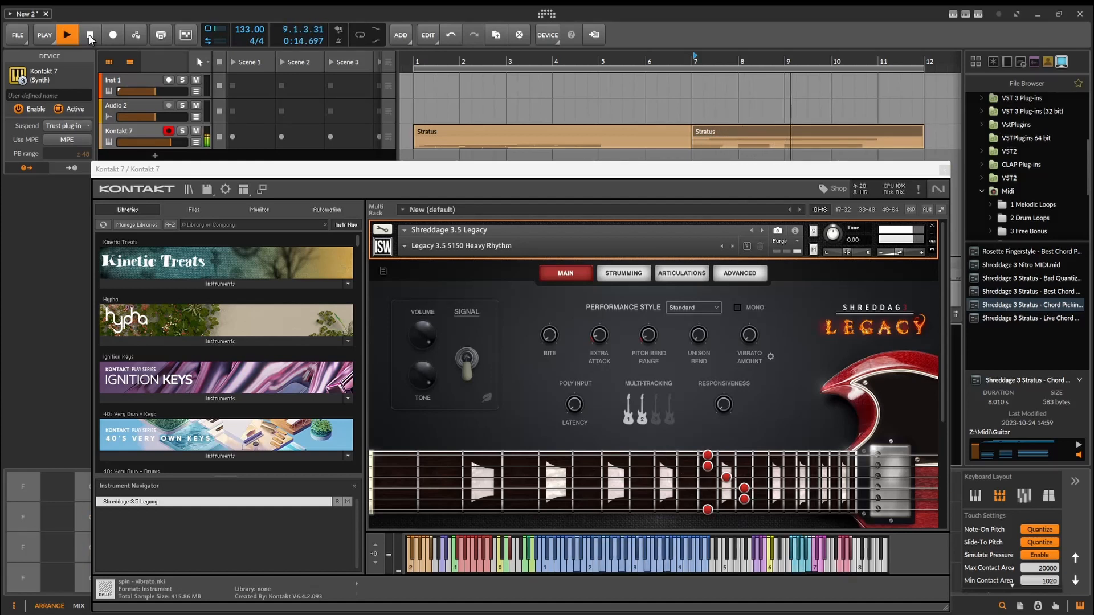
pyautogui.click(89, 36)
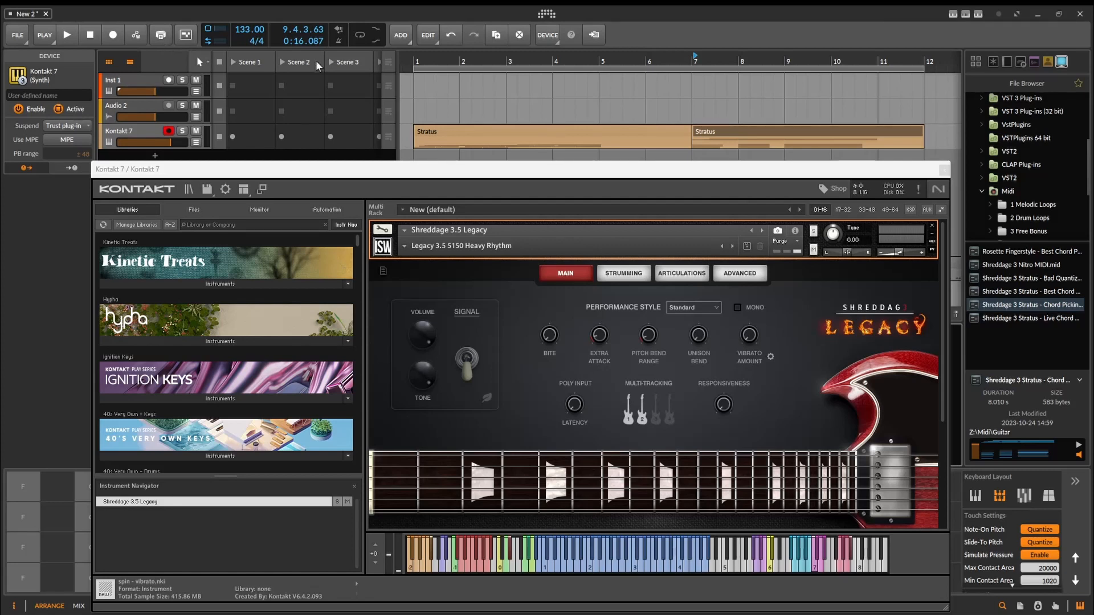
# - Switch back to the Legacy 3.5 Bright Clean snapshot and play the second Stratus clip again
pyautogui.click(406, 248)
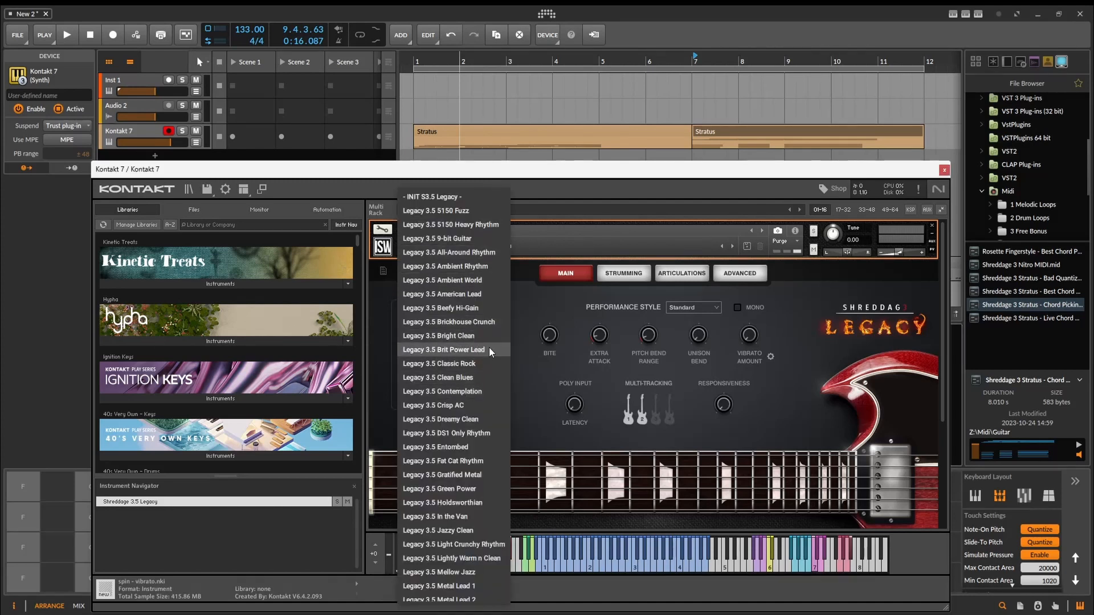
pyautogui.scroll(-1, 487, 340)
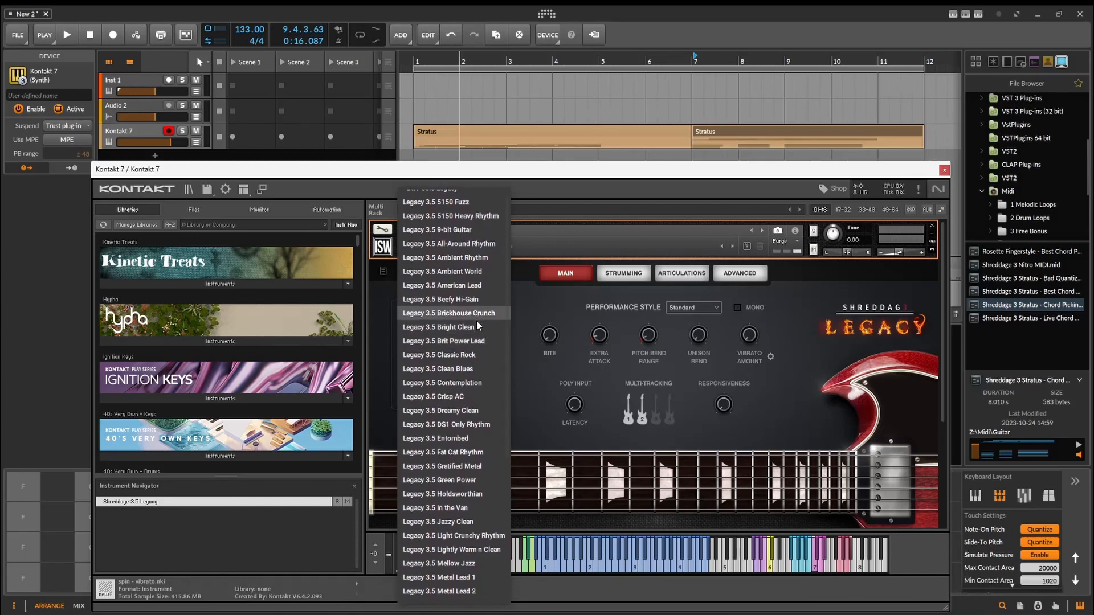
pyautogui.click(476, 324)
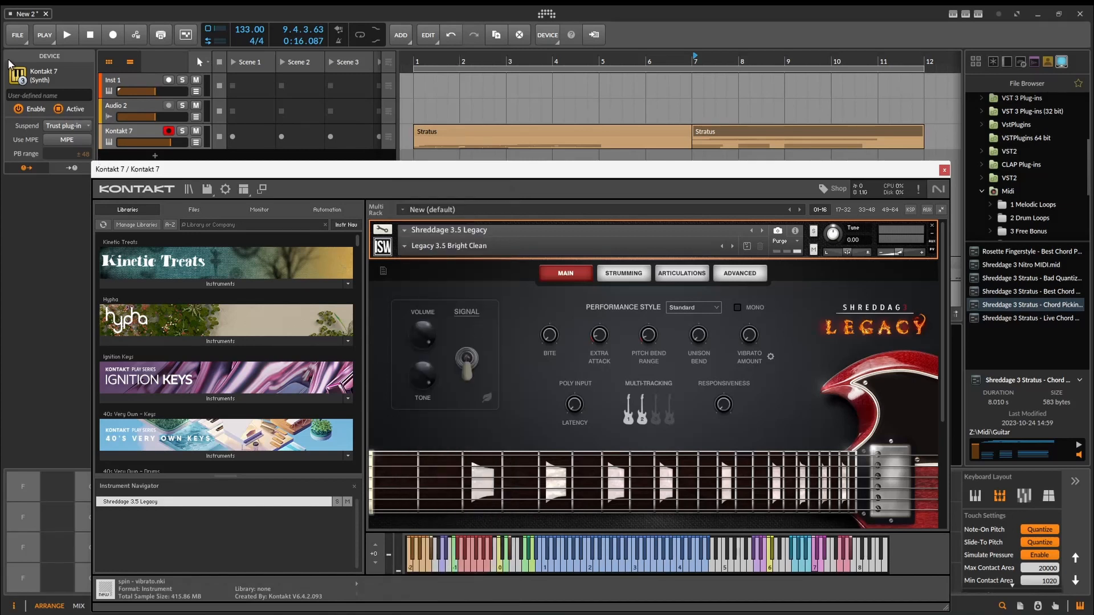
pyautogui.click(65, 35)
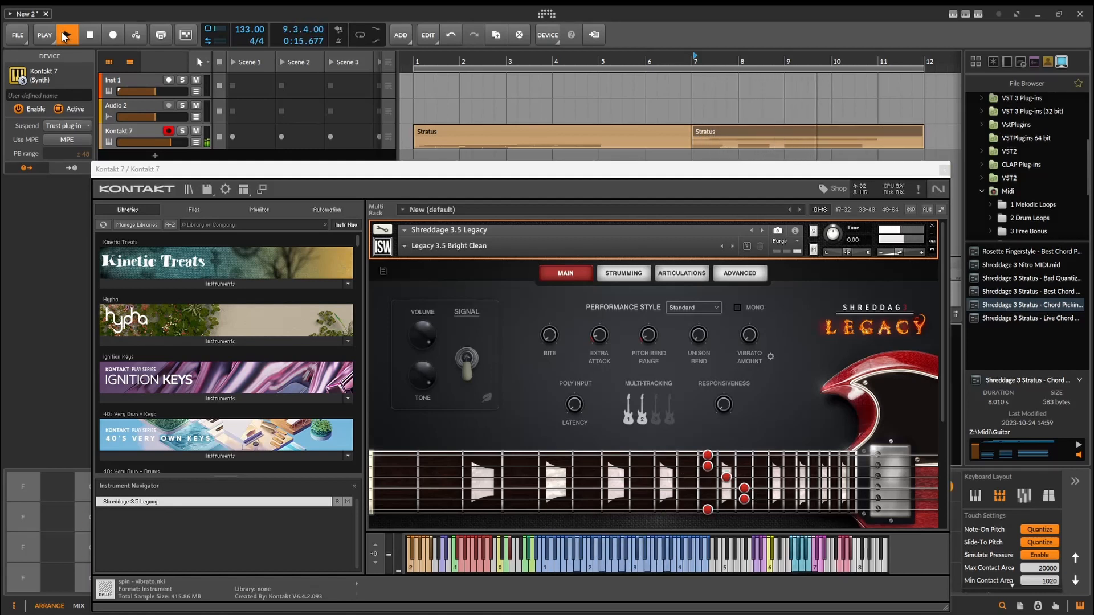
pyautogui.click(89, 37)
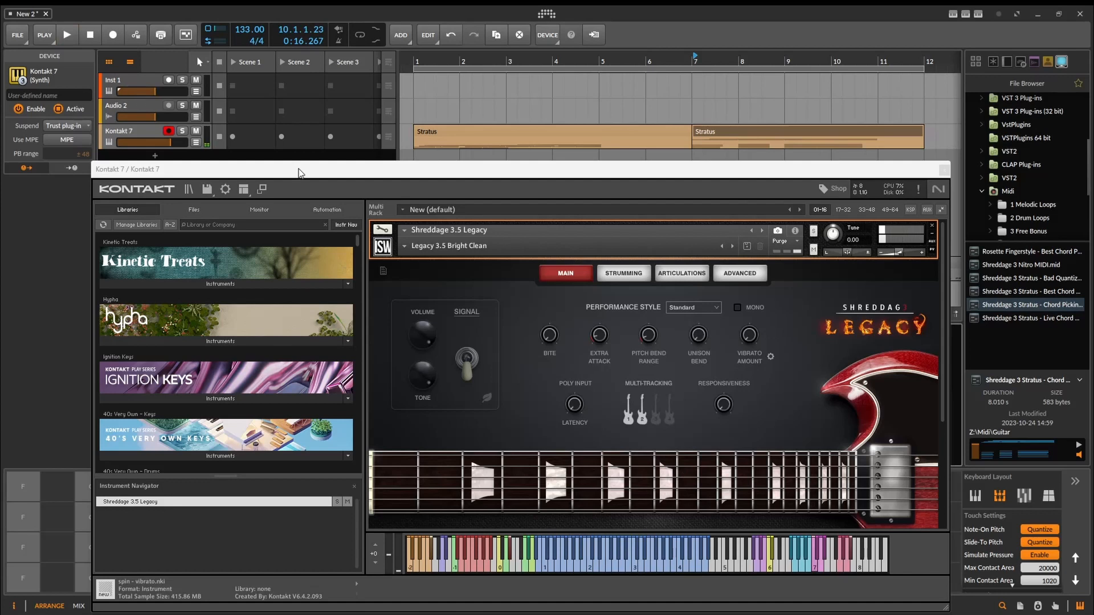
# - Load the Legacy 3.5 Dreamy Clean snapshot and play the second Stratus clip with it
pyautogui.click(400, 247)
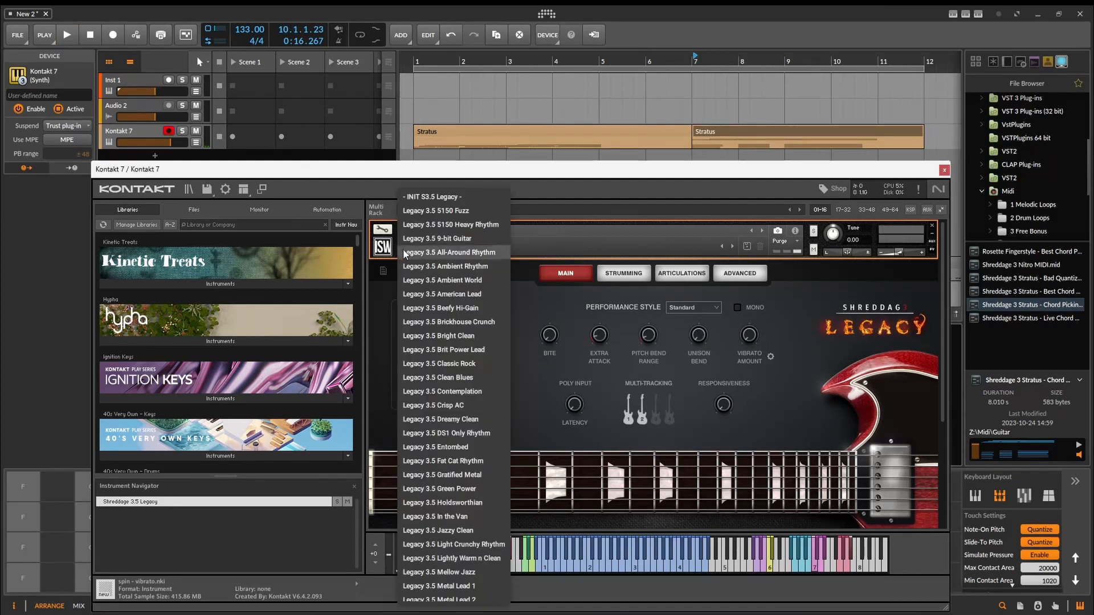
pyautogui.click(445, 426)
pyautogui.click(67, 36)
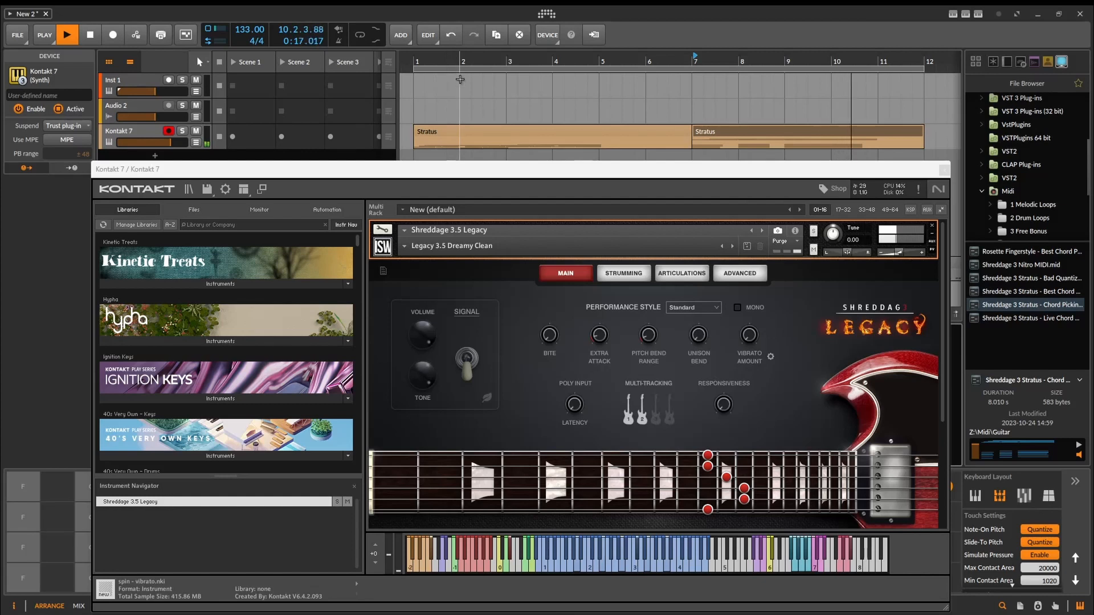
pyautogui.click(91, 38)
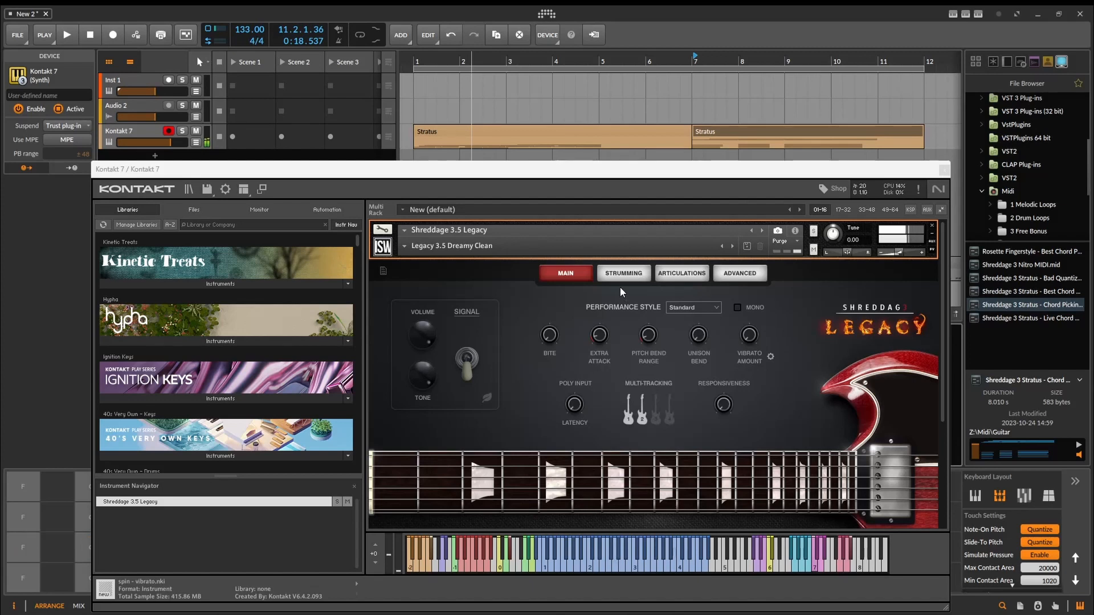
# - Examine Legacy's articulations, keyswitches and Sustain sound settings, and play the start of the second Stratus clip
pyautogui.click(702, 274)
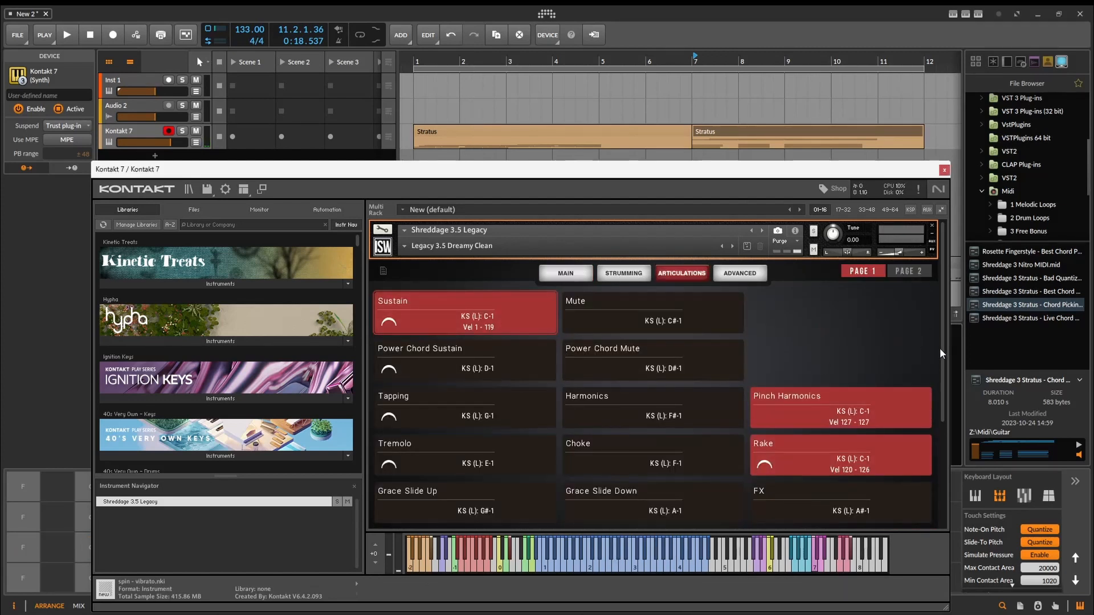
pyautogui.moveTo(939, 348); pyautogui.dragTo(929, 492)
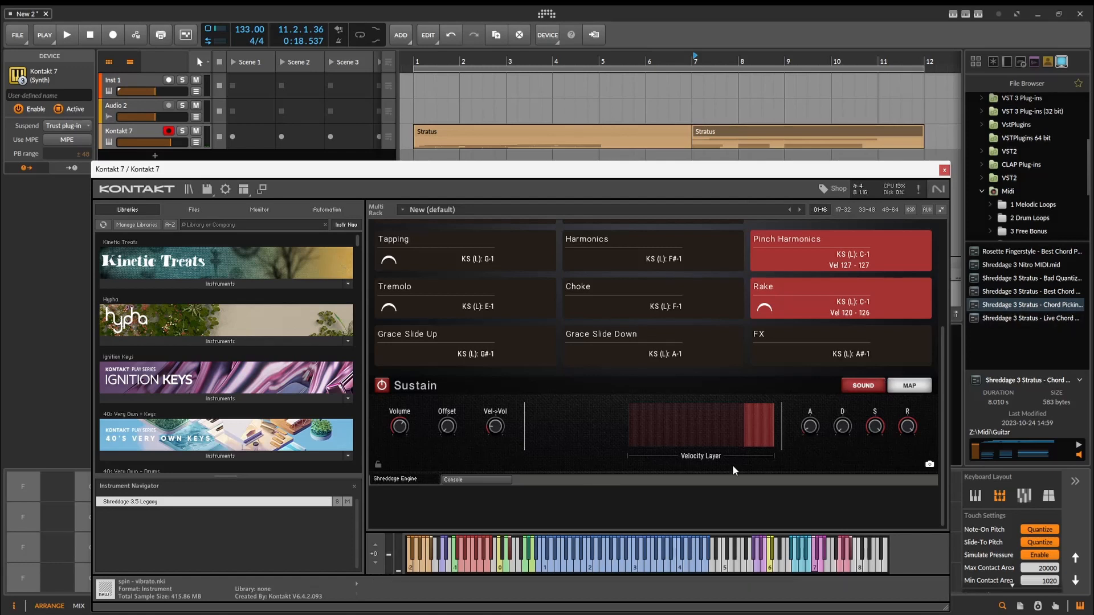
pyautogui.scroll(3, 564, 445)
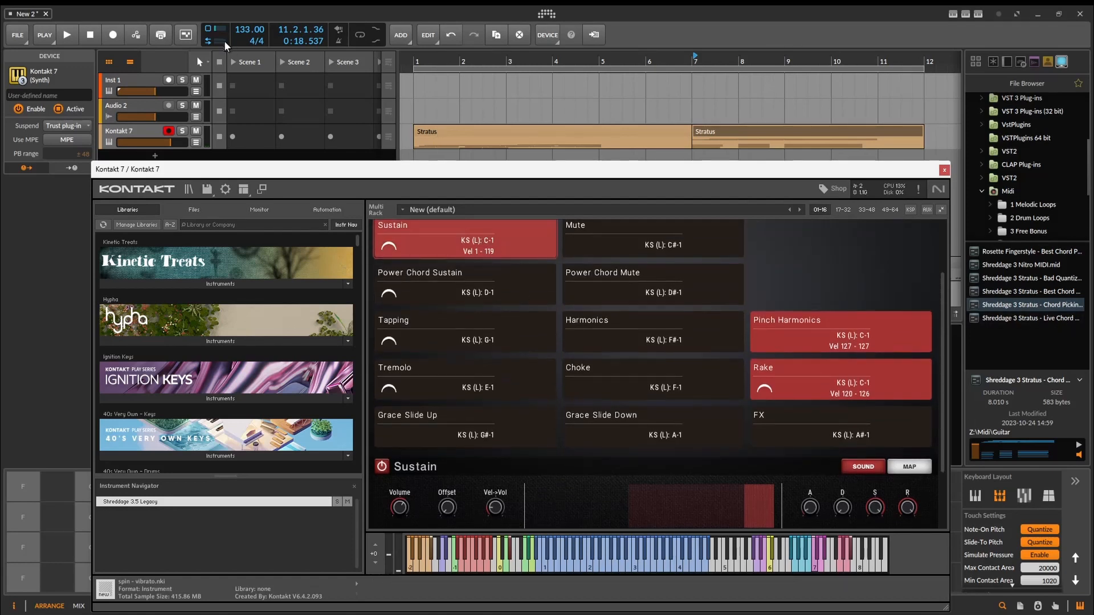
pyautogui.press('space')
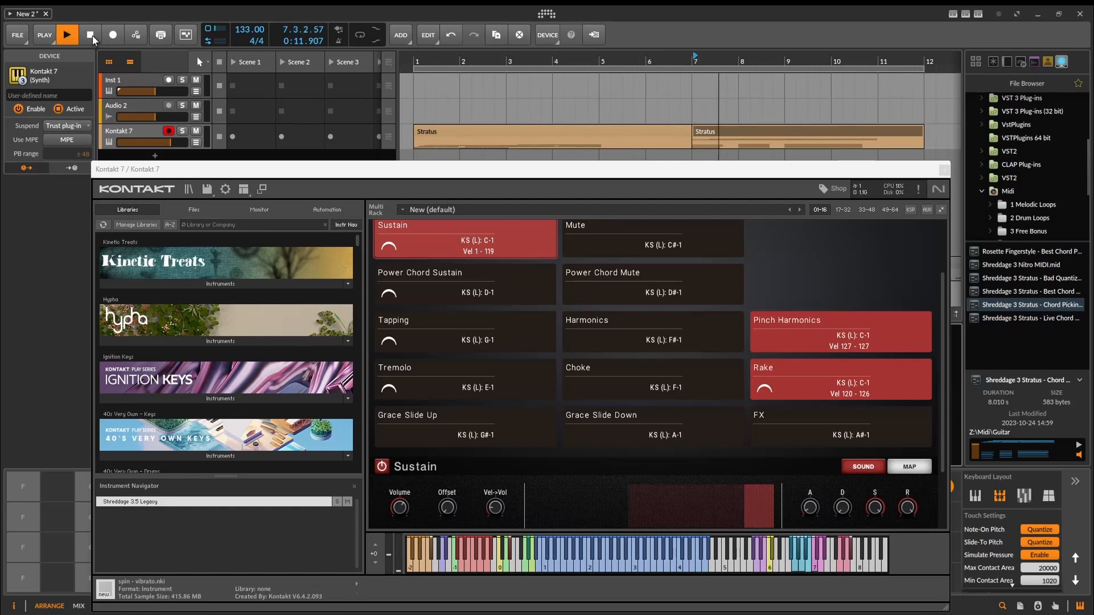
pyautogui.click(91, 37)
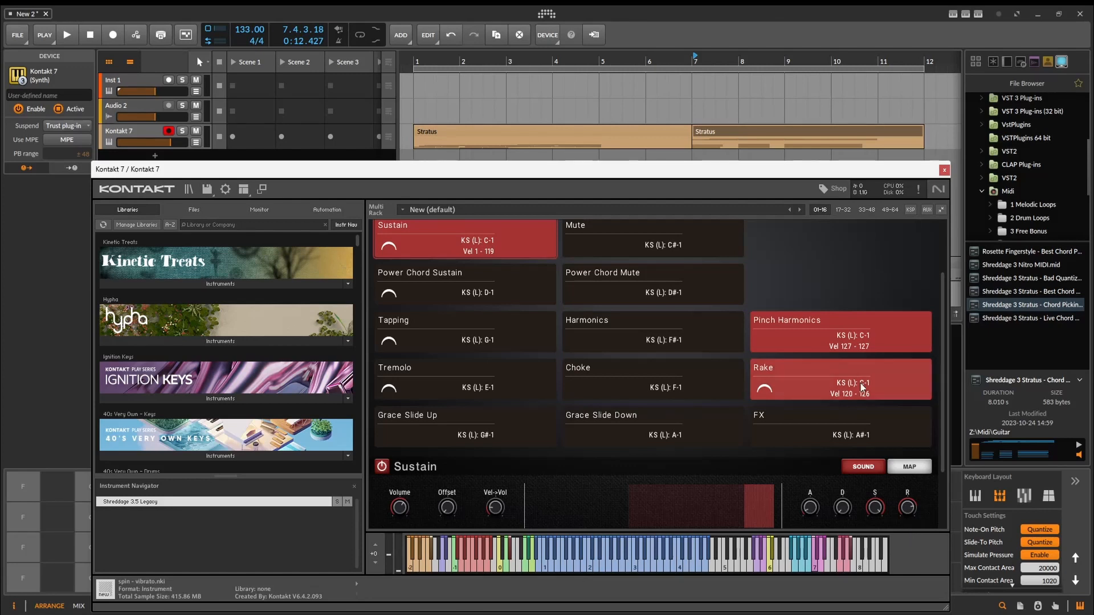
# - Close the Kontakt window, review the low held chord notes of the second Stratus clip and select Audio 2's empty Scene 3 slot
pyautogui.click(943, 170)
pyautogui.doubleClick(825, 132)
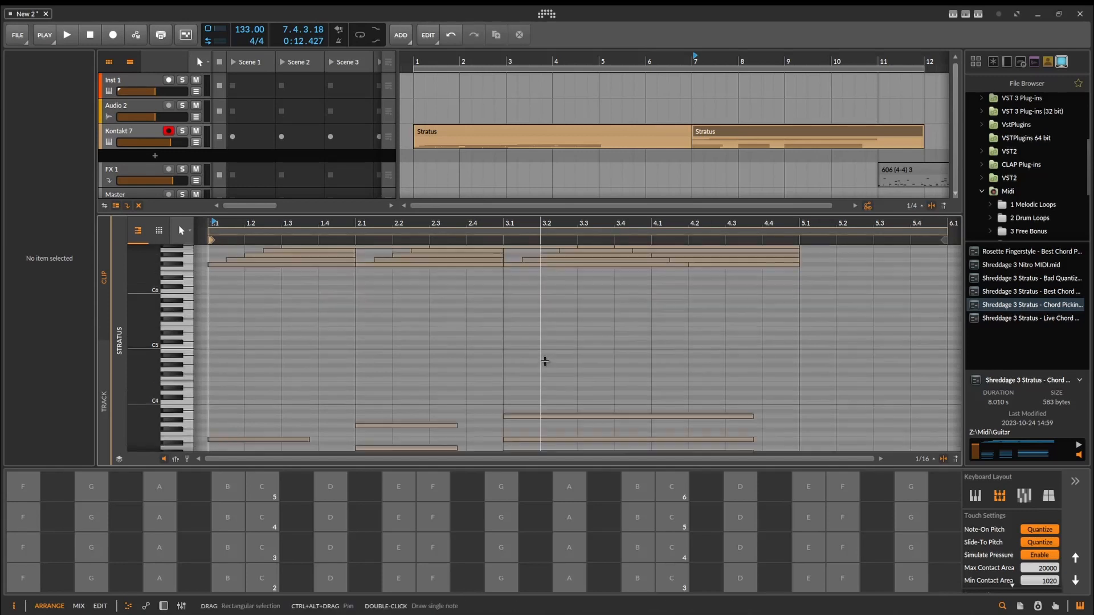
pyautogui.scroll(-10, 544, 361)
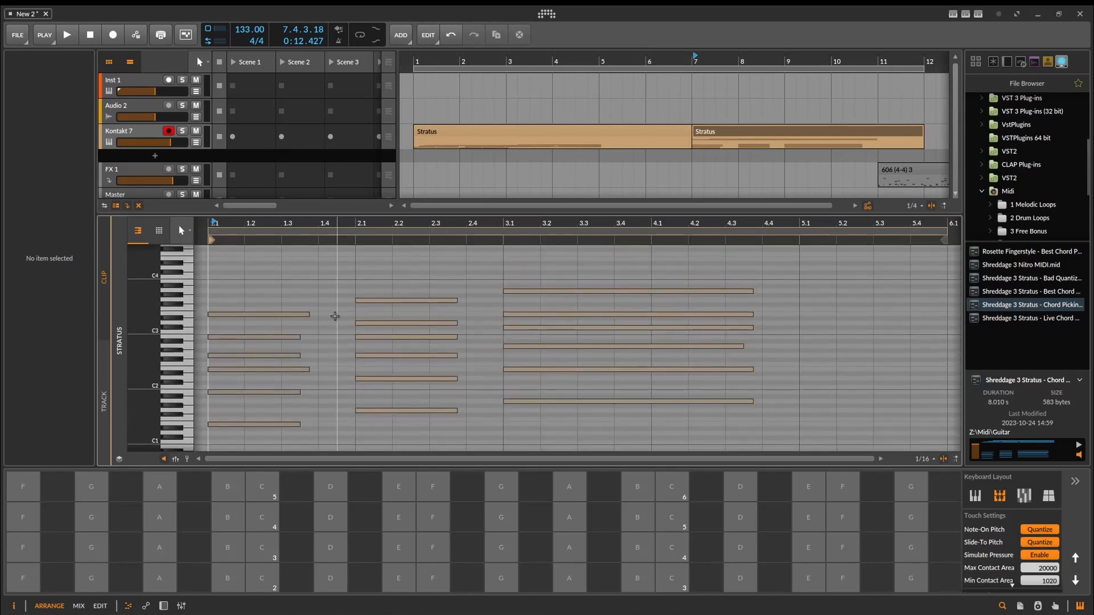
pyautogui.click(341, 120)
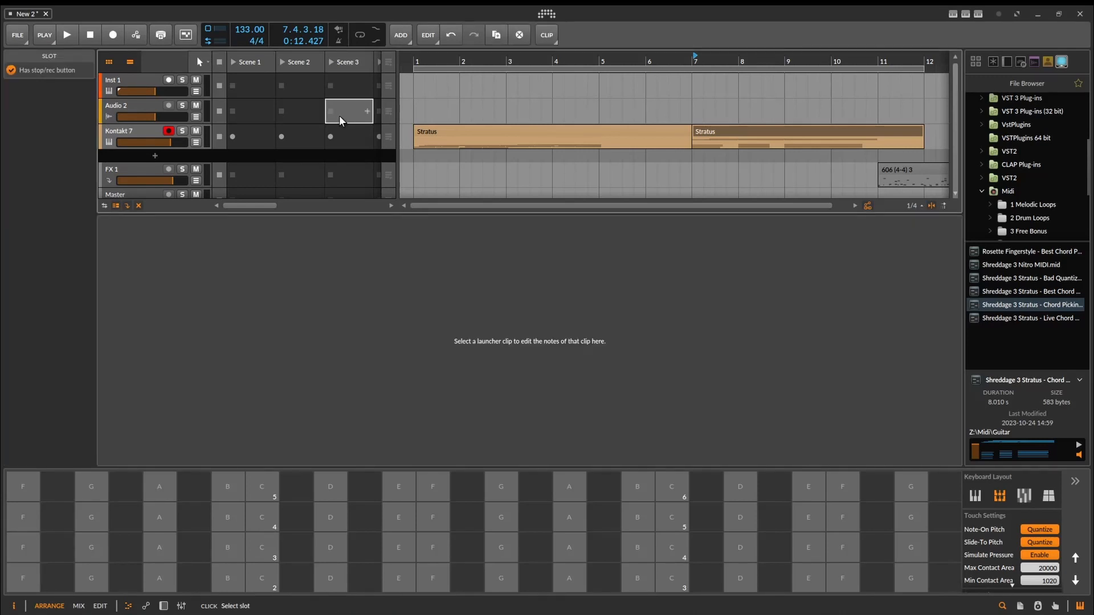